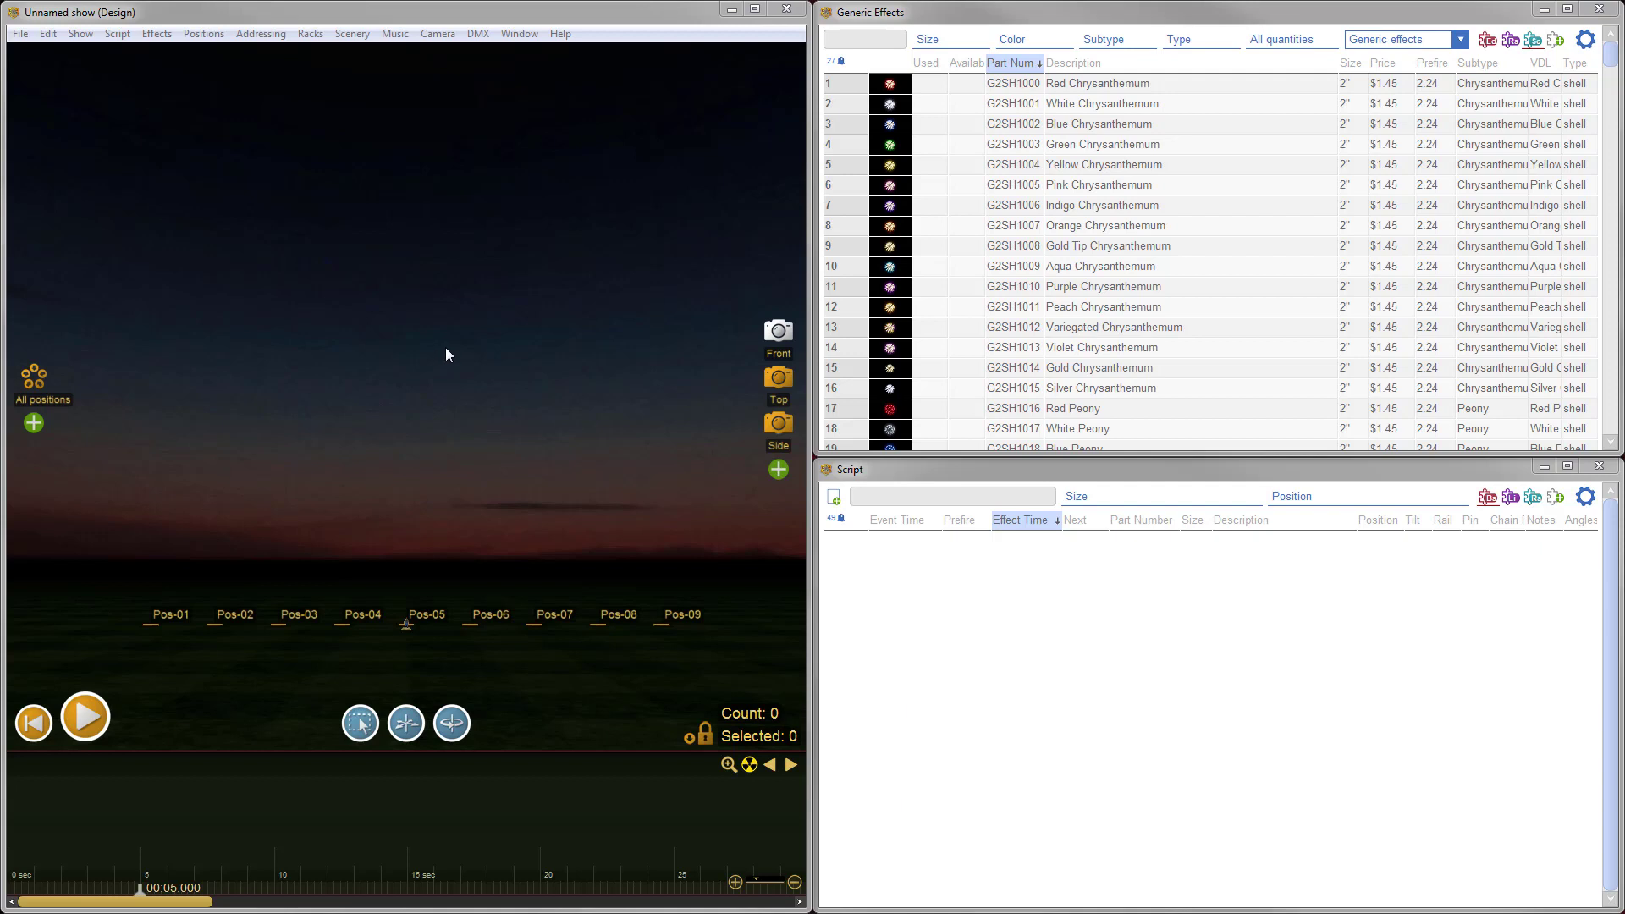
Step: Show the My effects collection, and create a new empty effects file
click(1460, 39)
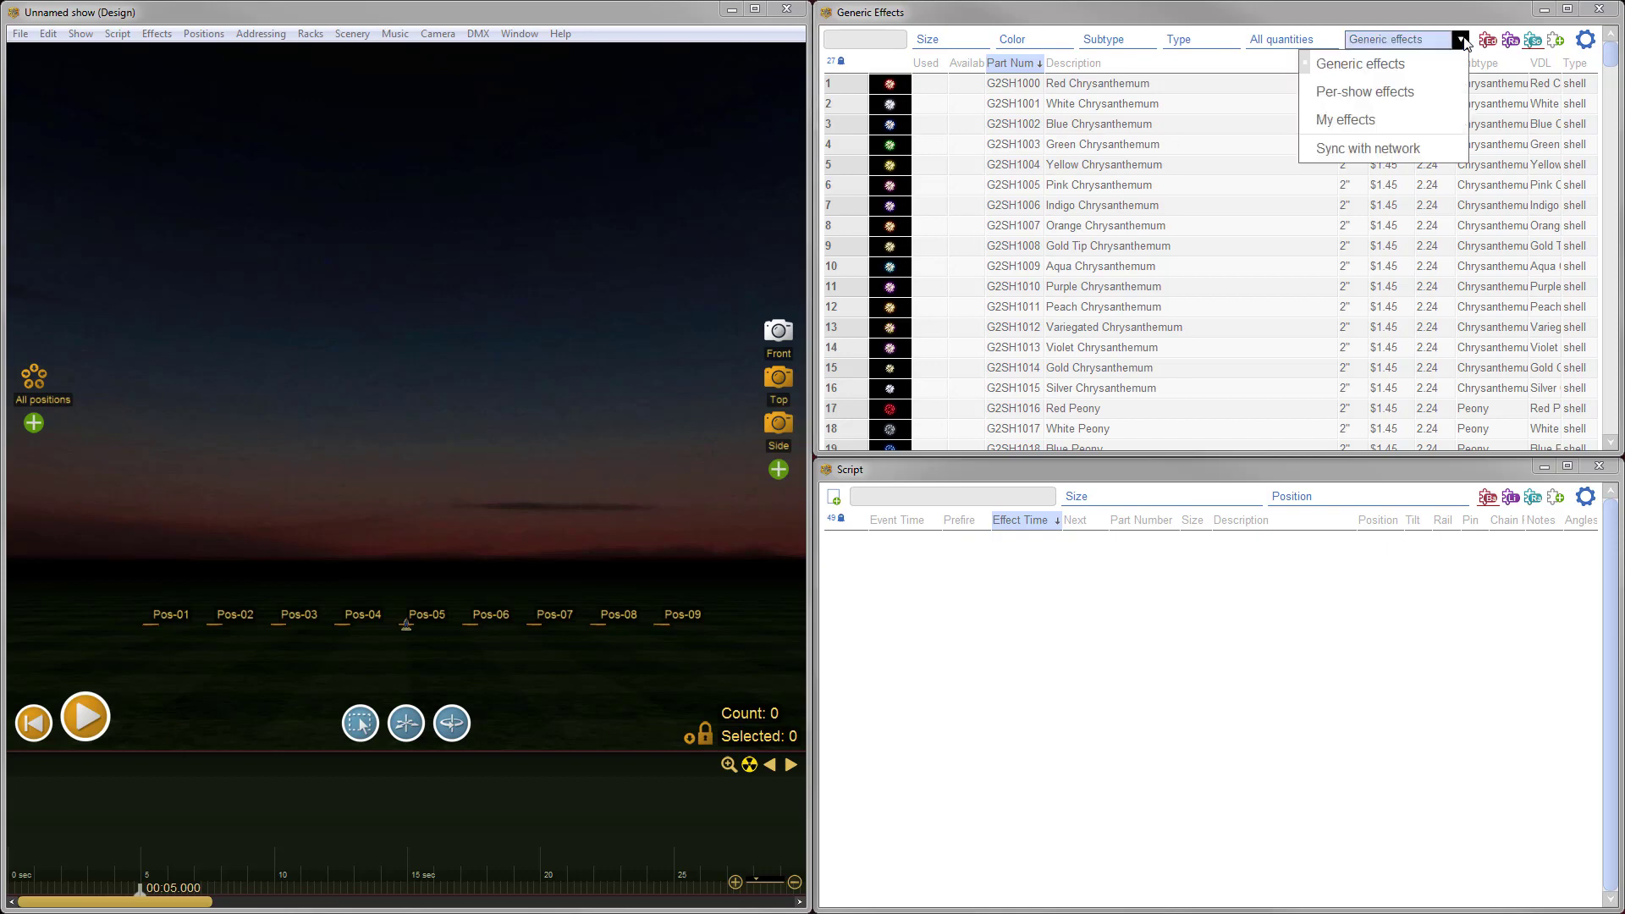
click(1423, 126)
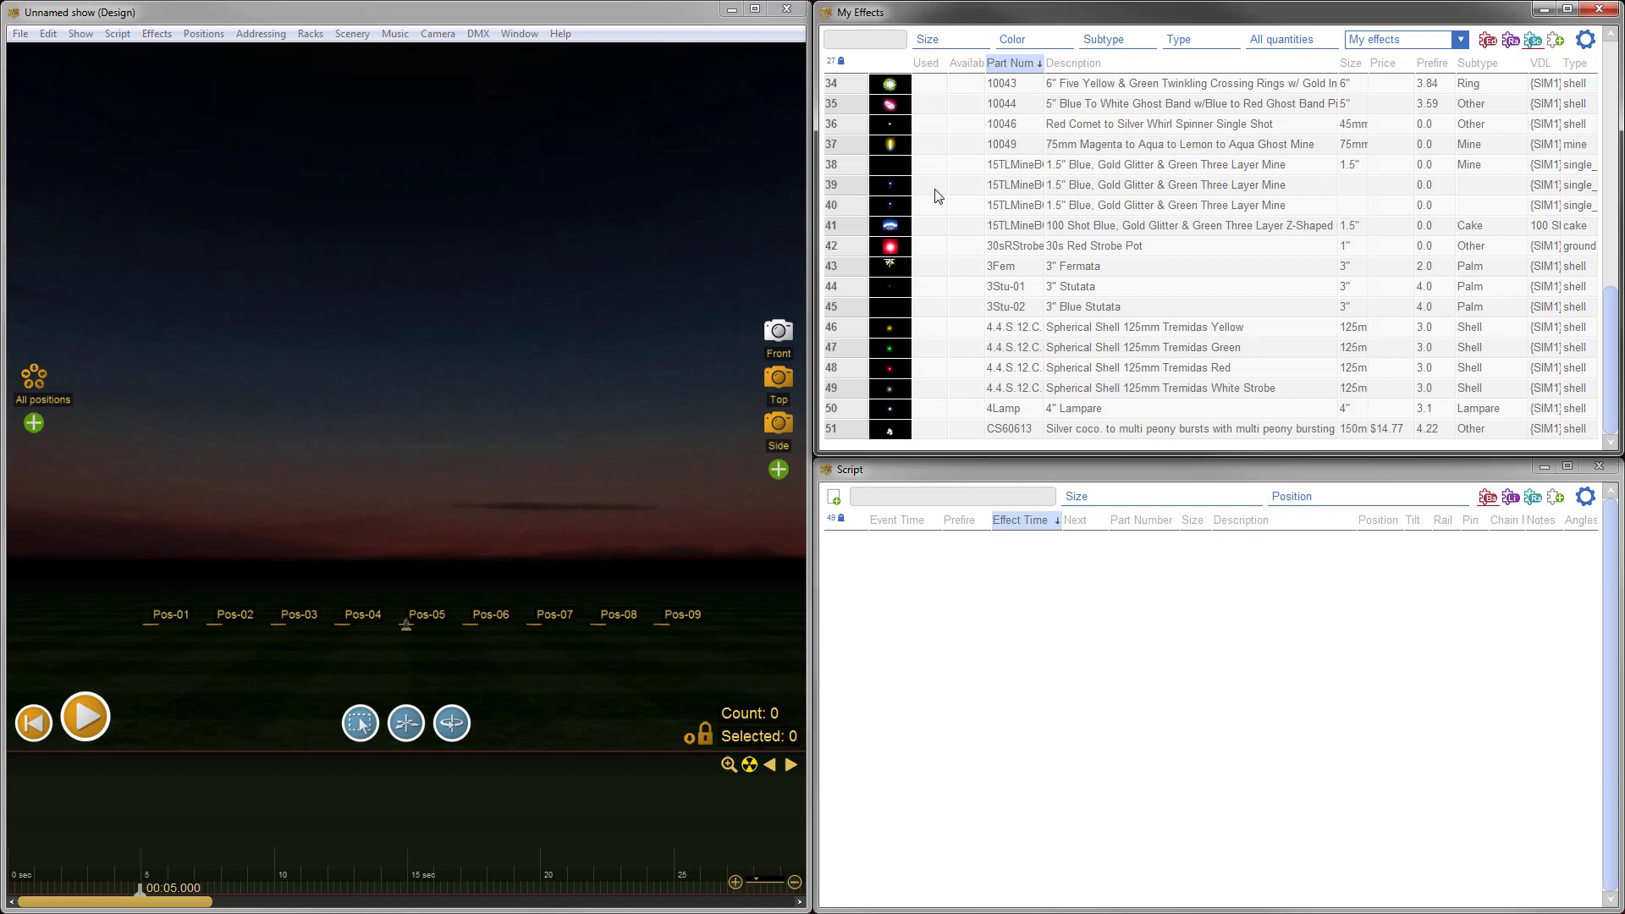
click(19, 38)
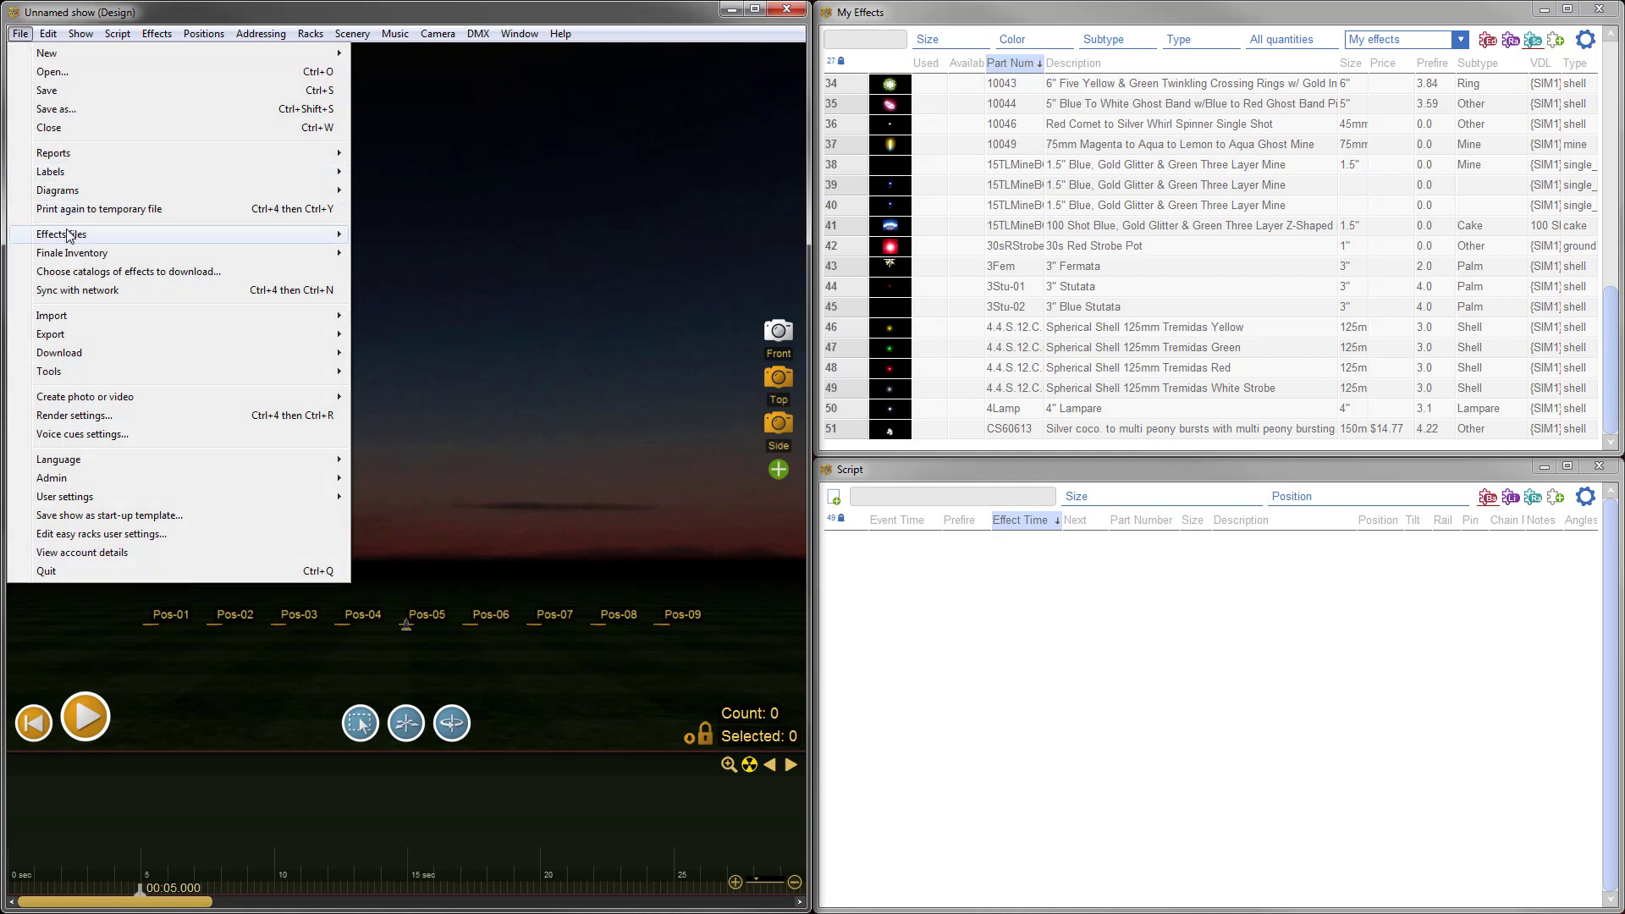
mouse_move(89, 235)
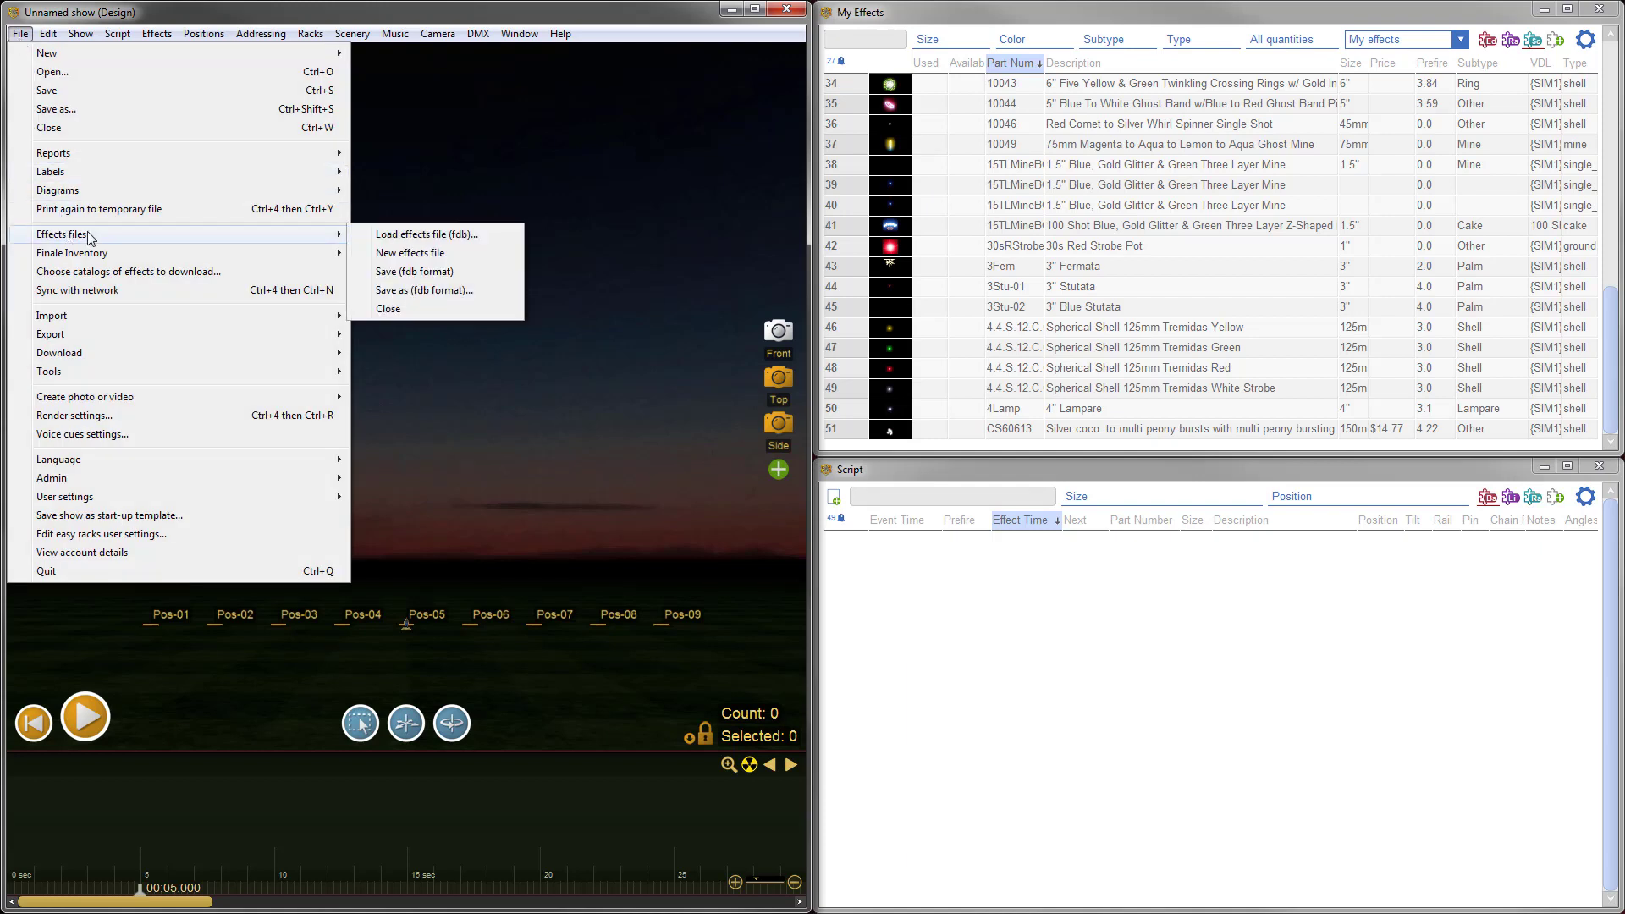
click(469, 256)
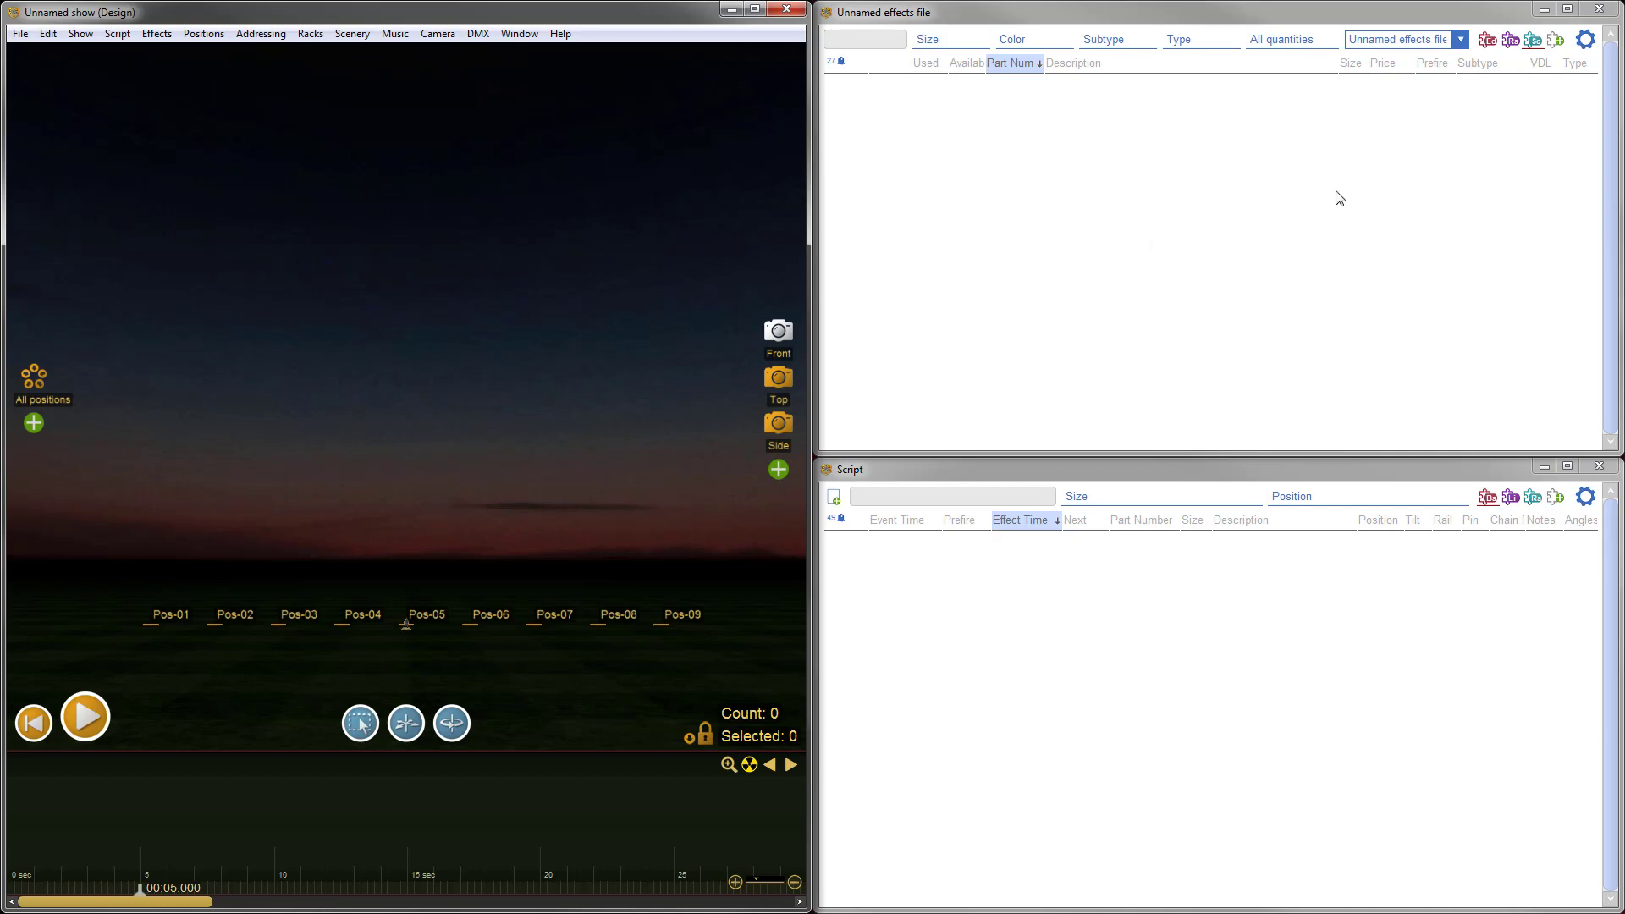
Step: Check the list of effects collections for the new unnamed effects file
click(1462, 40)
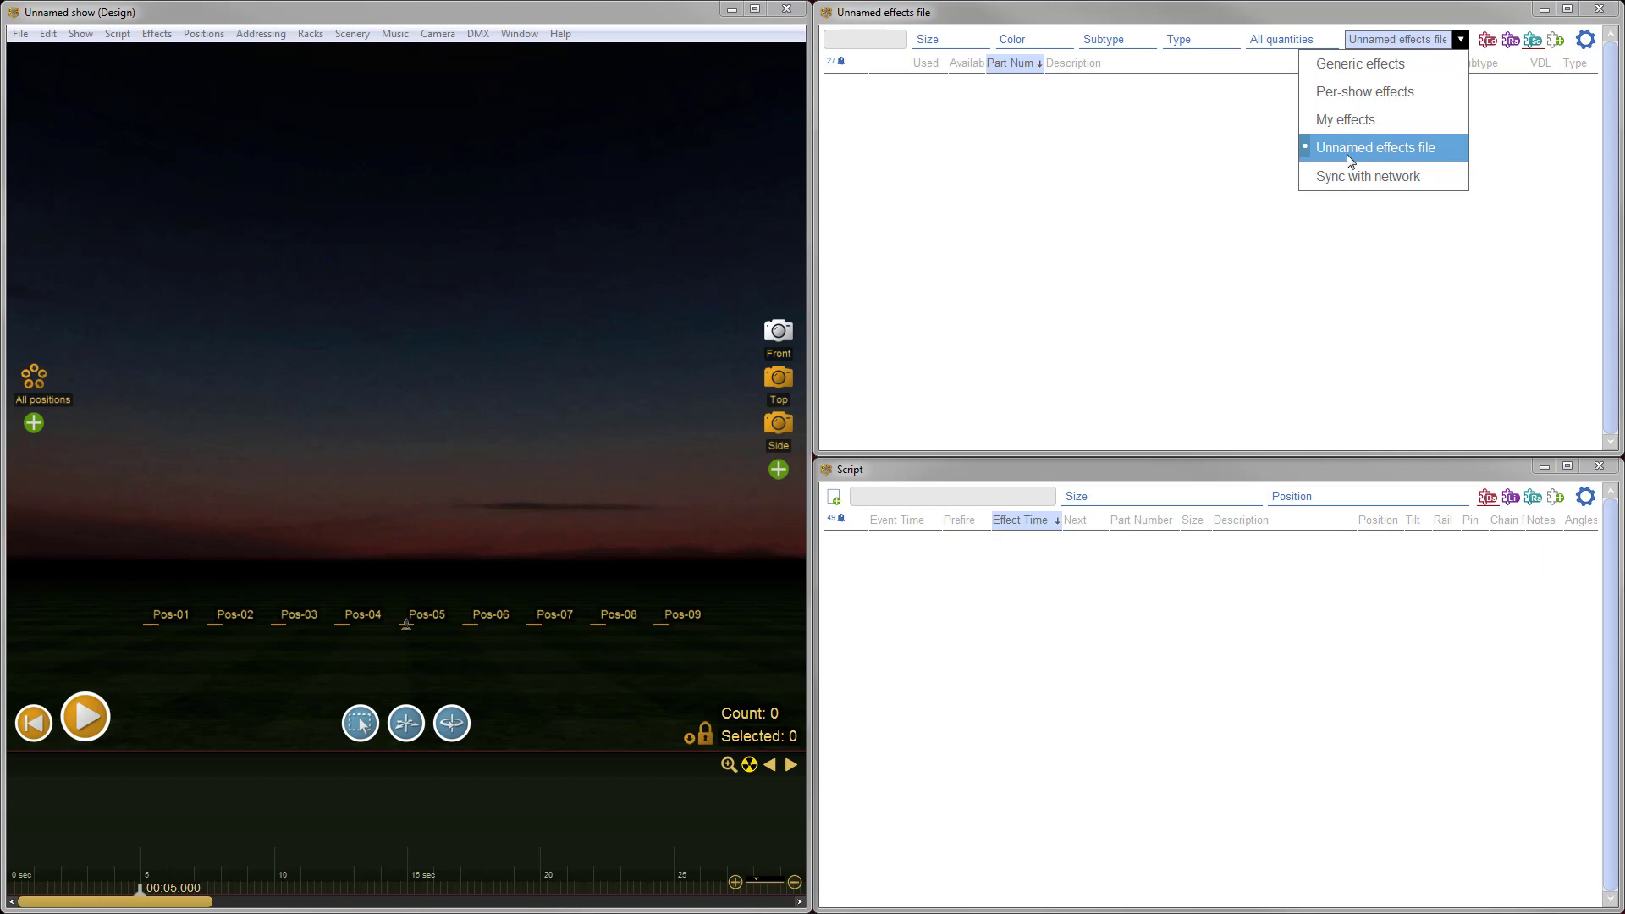
click(1014, 208)
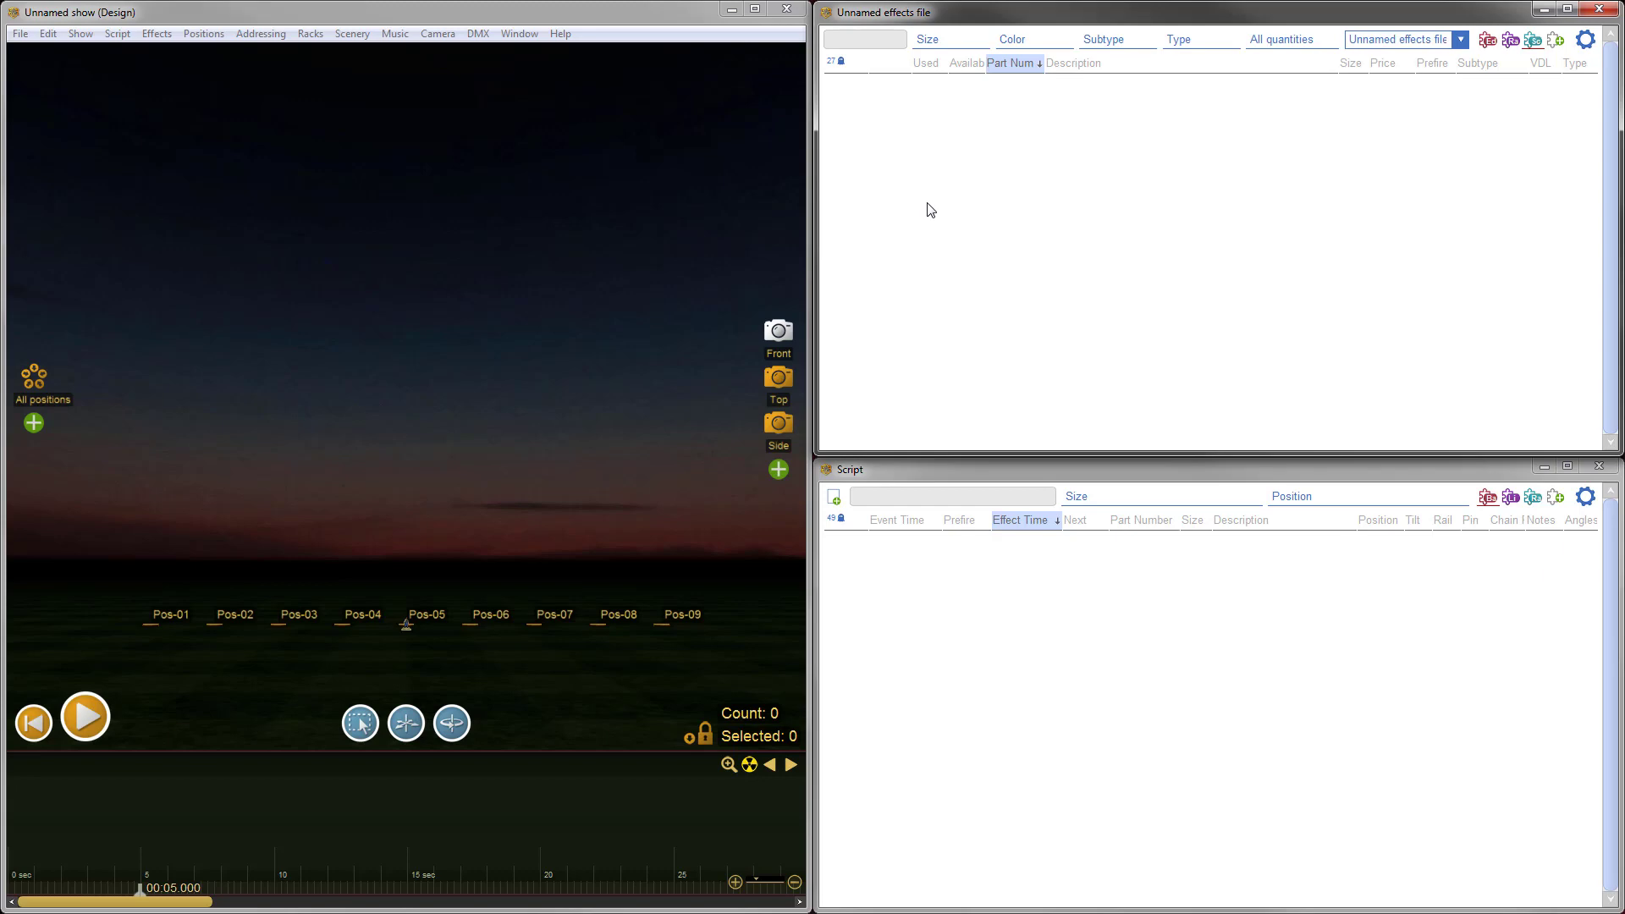
click(661, 14)
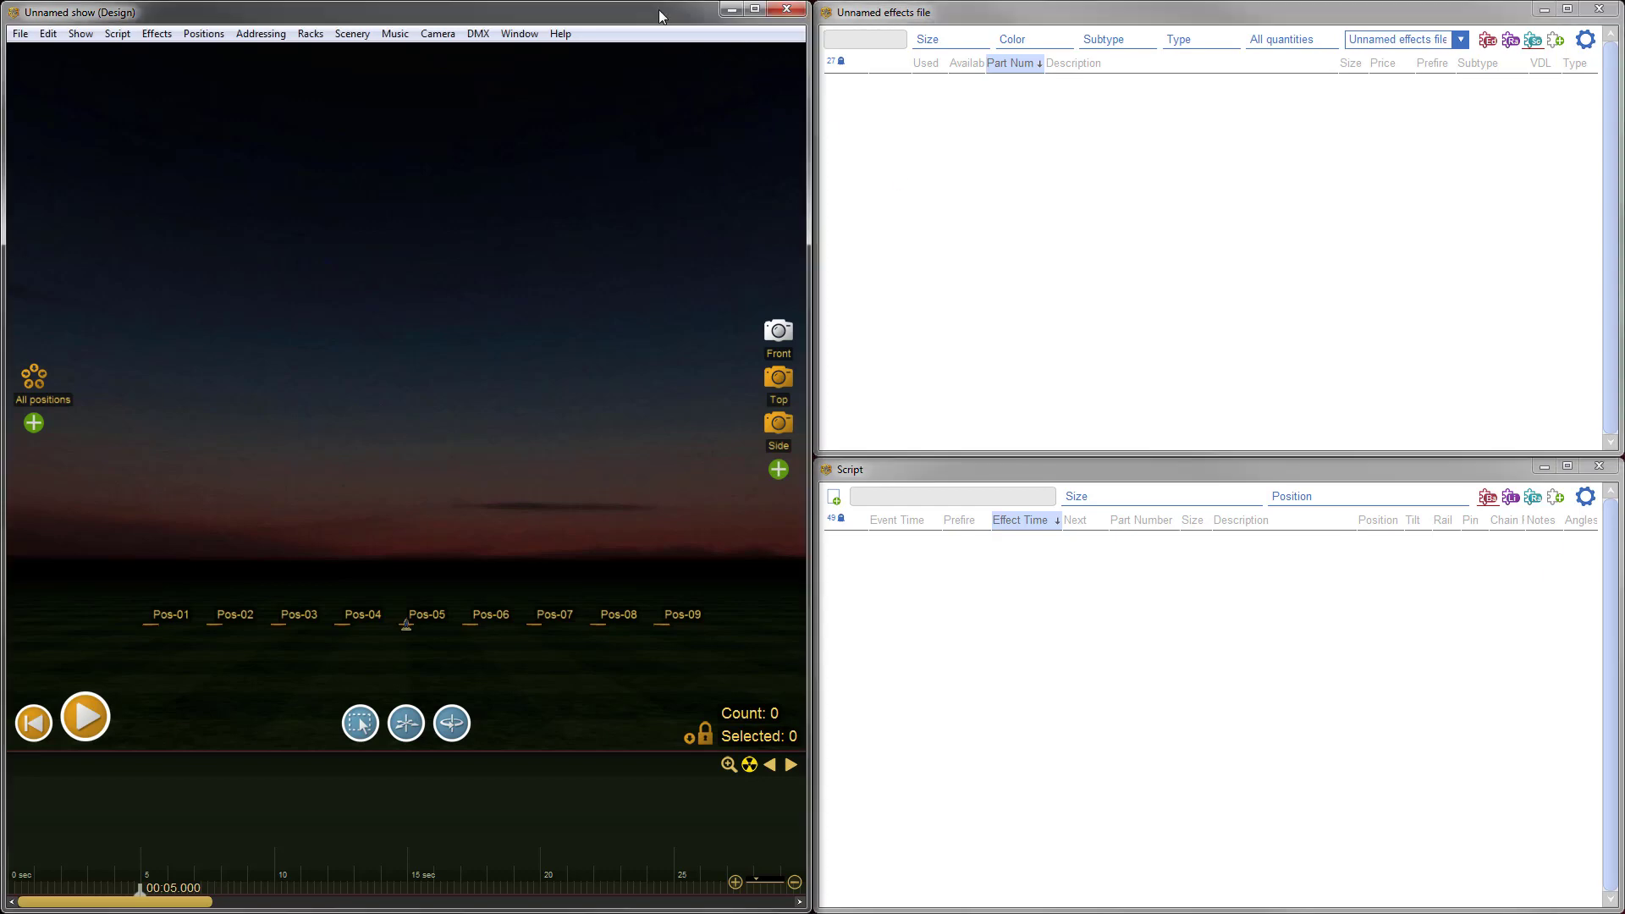
Step: Create a 3" Red Peony effect with part number 10022 and add it to the Unnamed effects file collection
click(156, 34)
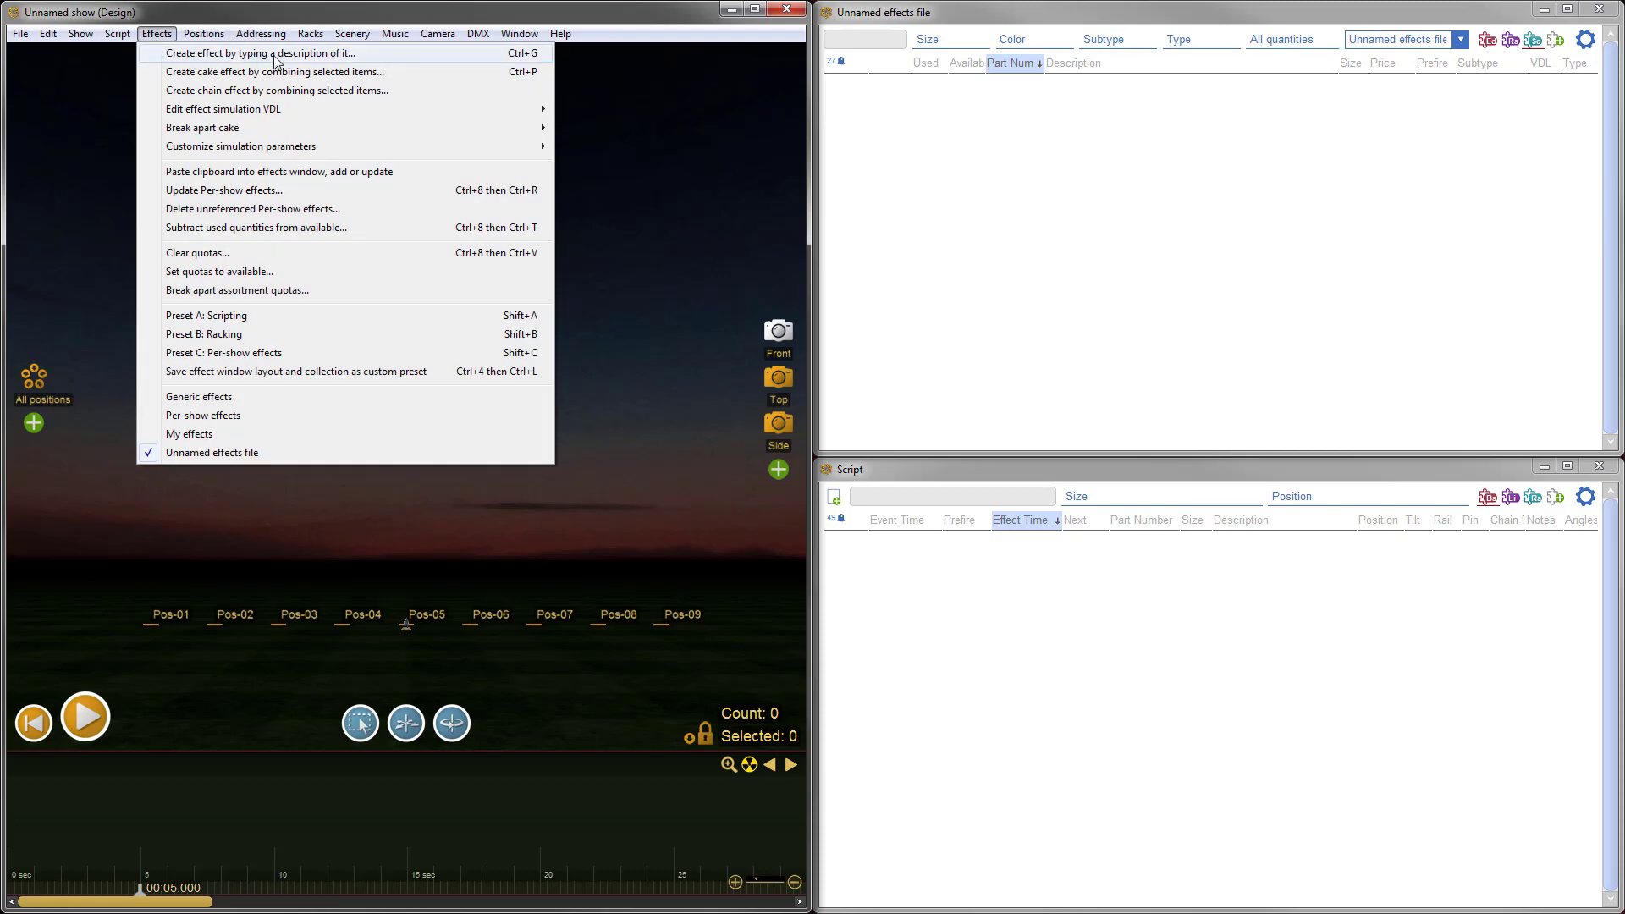
click(385, 54)
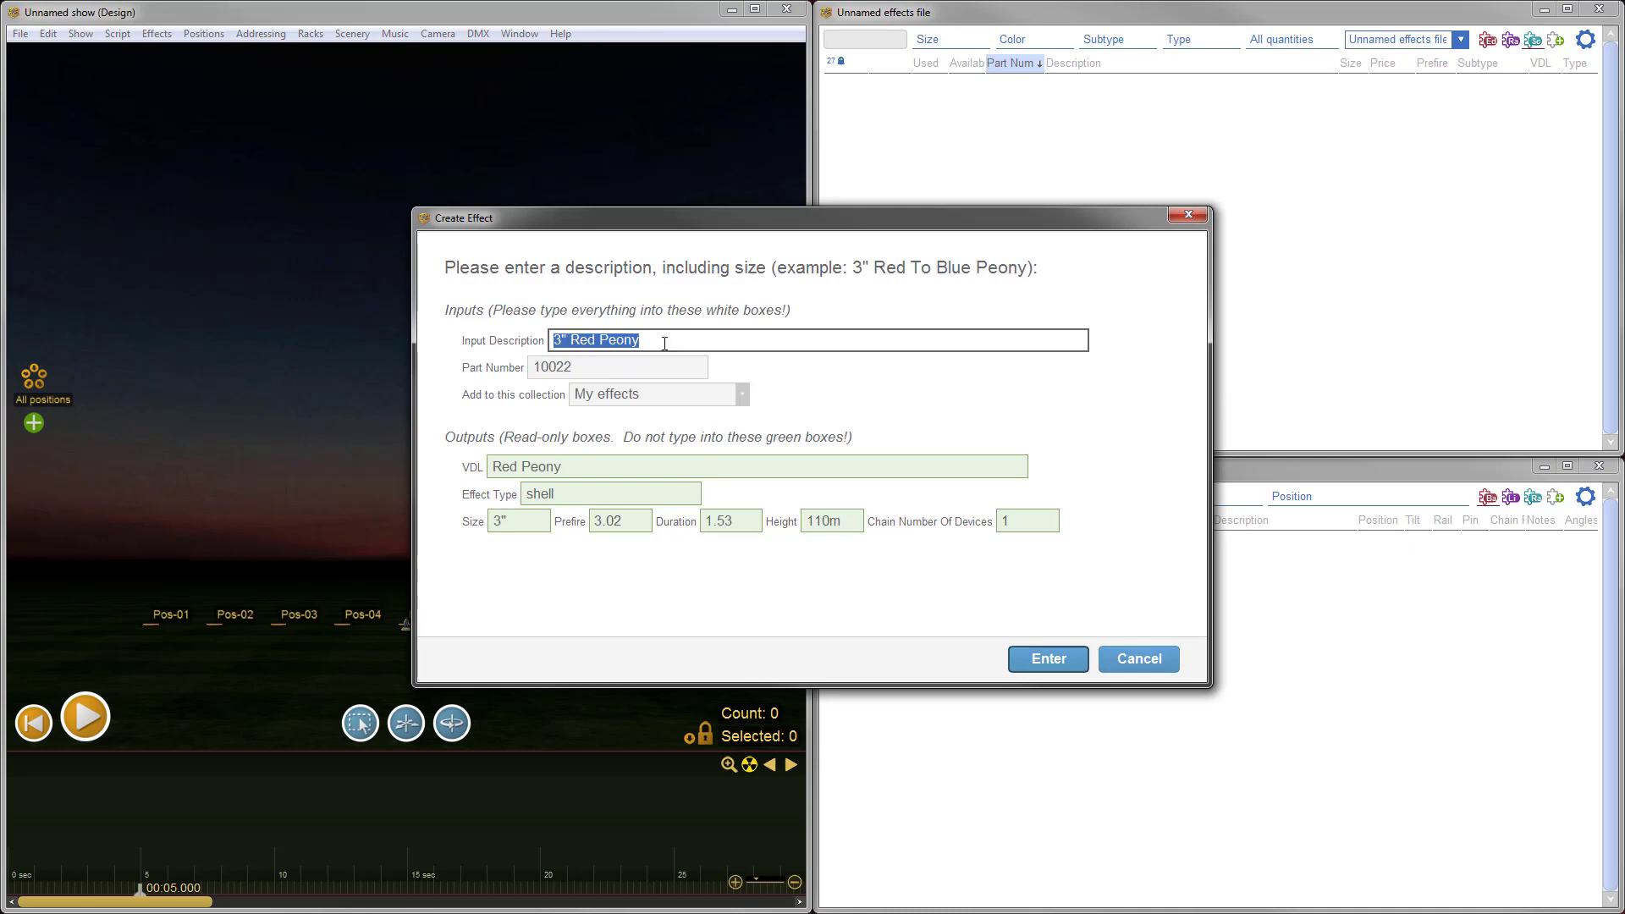
click(659, 369)
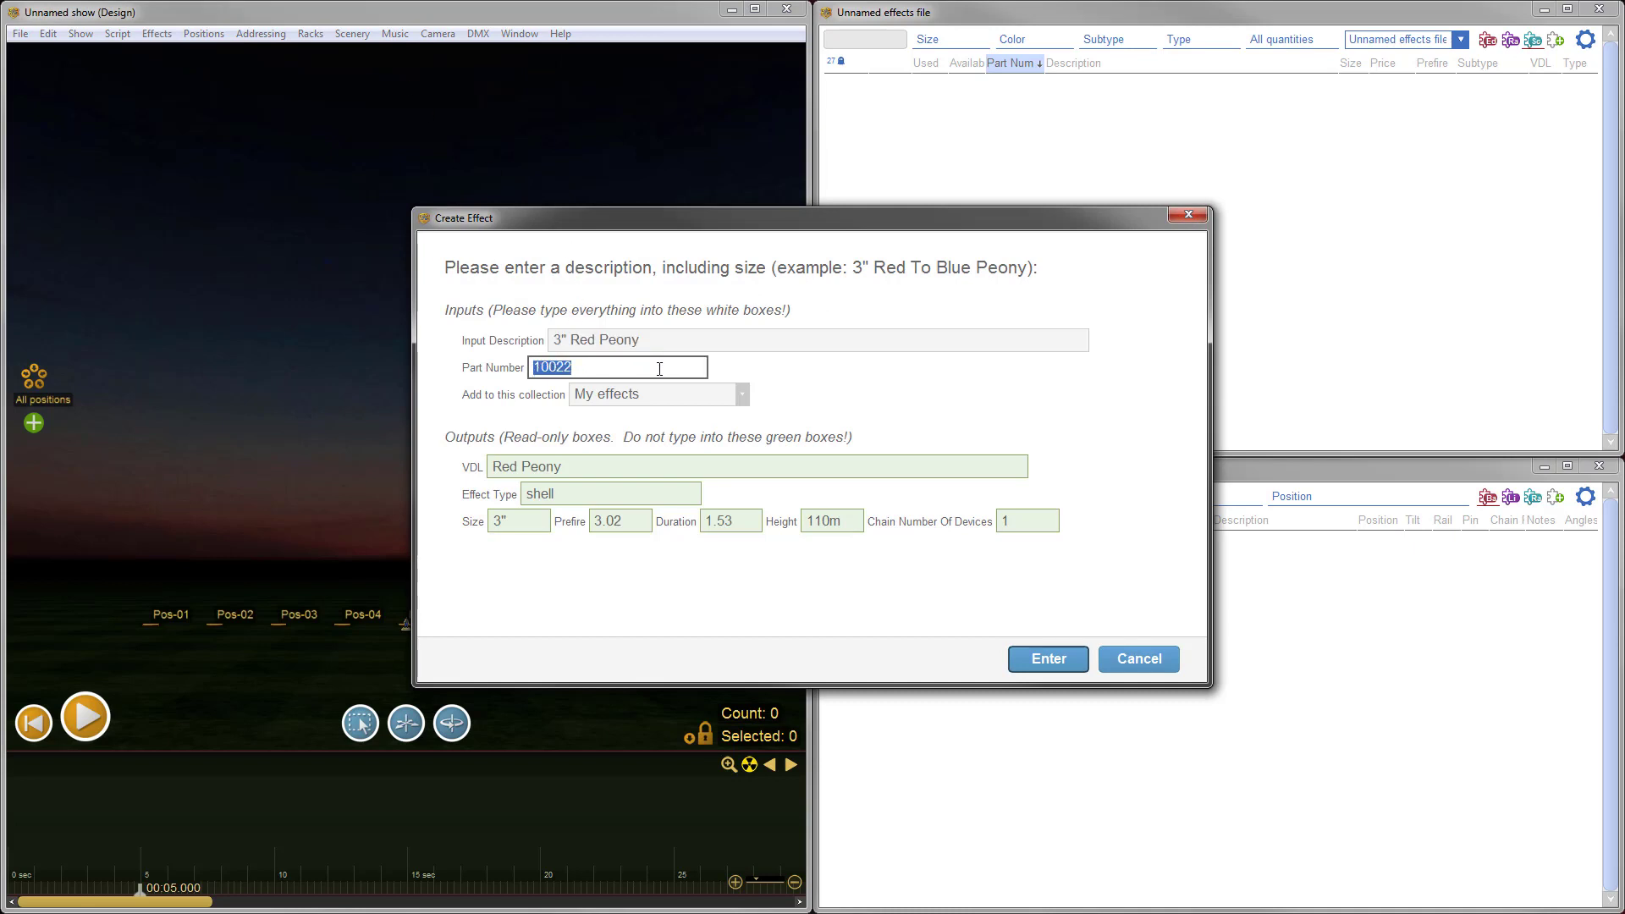
click(745, 396)
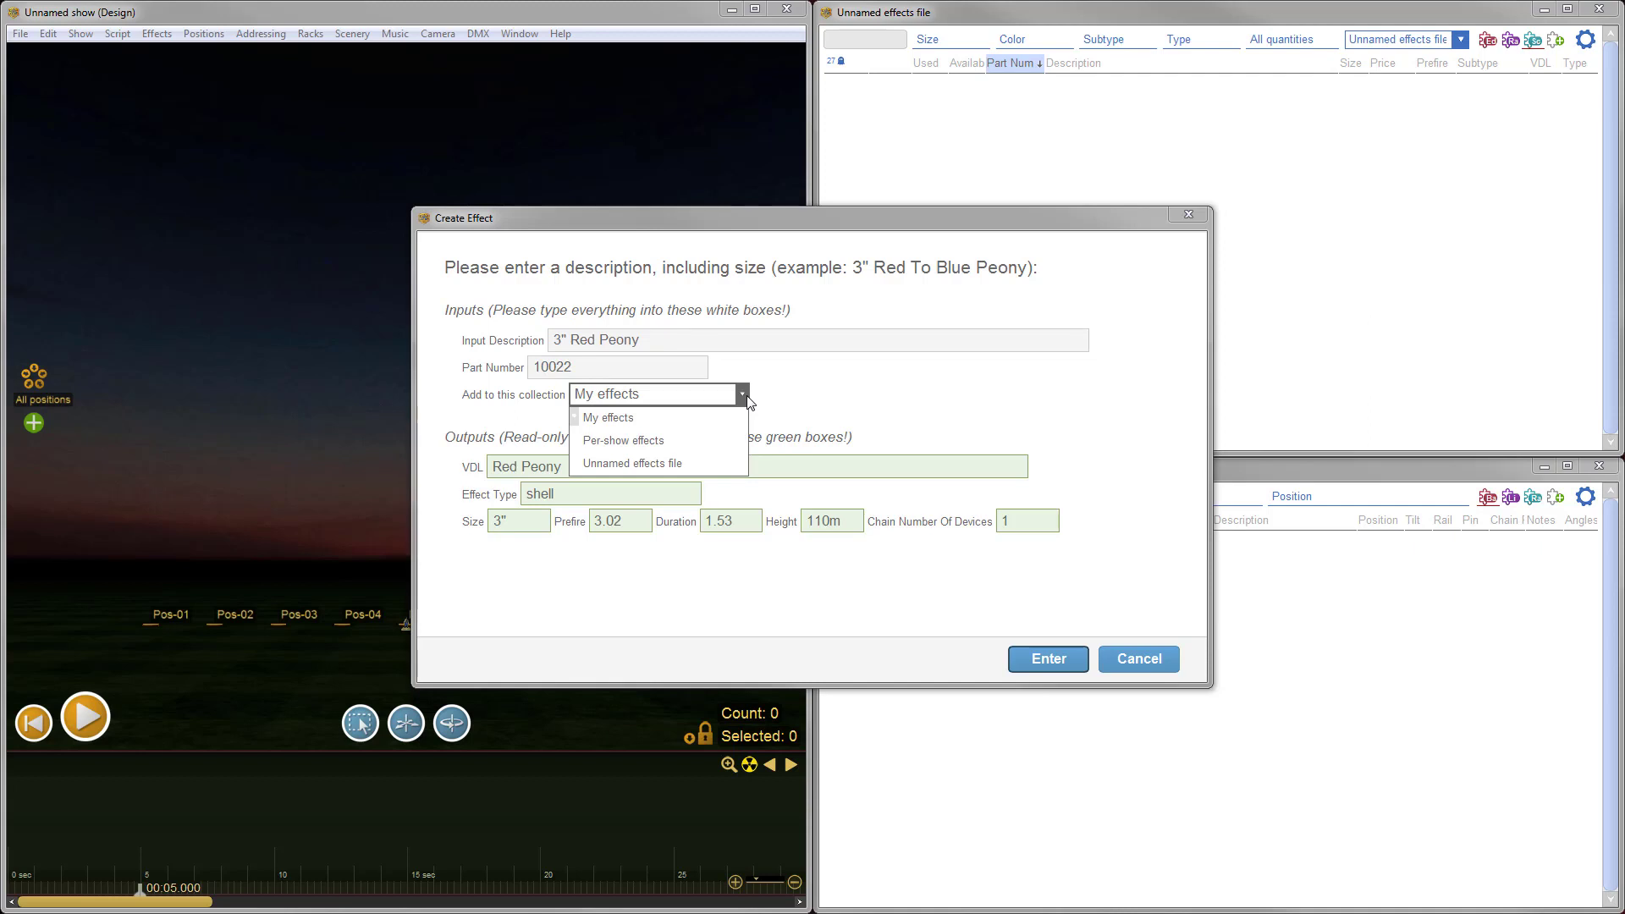
click(635, 464)
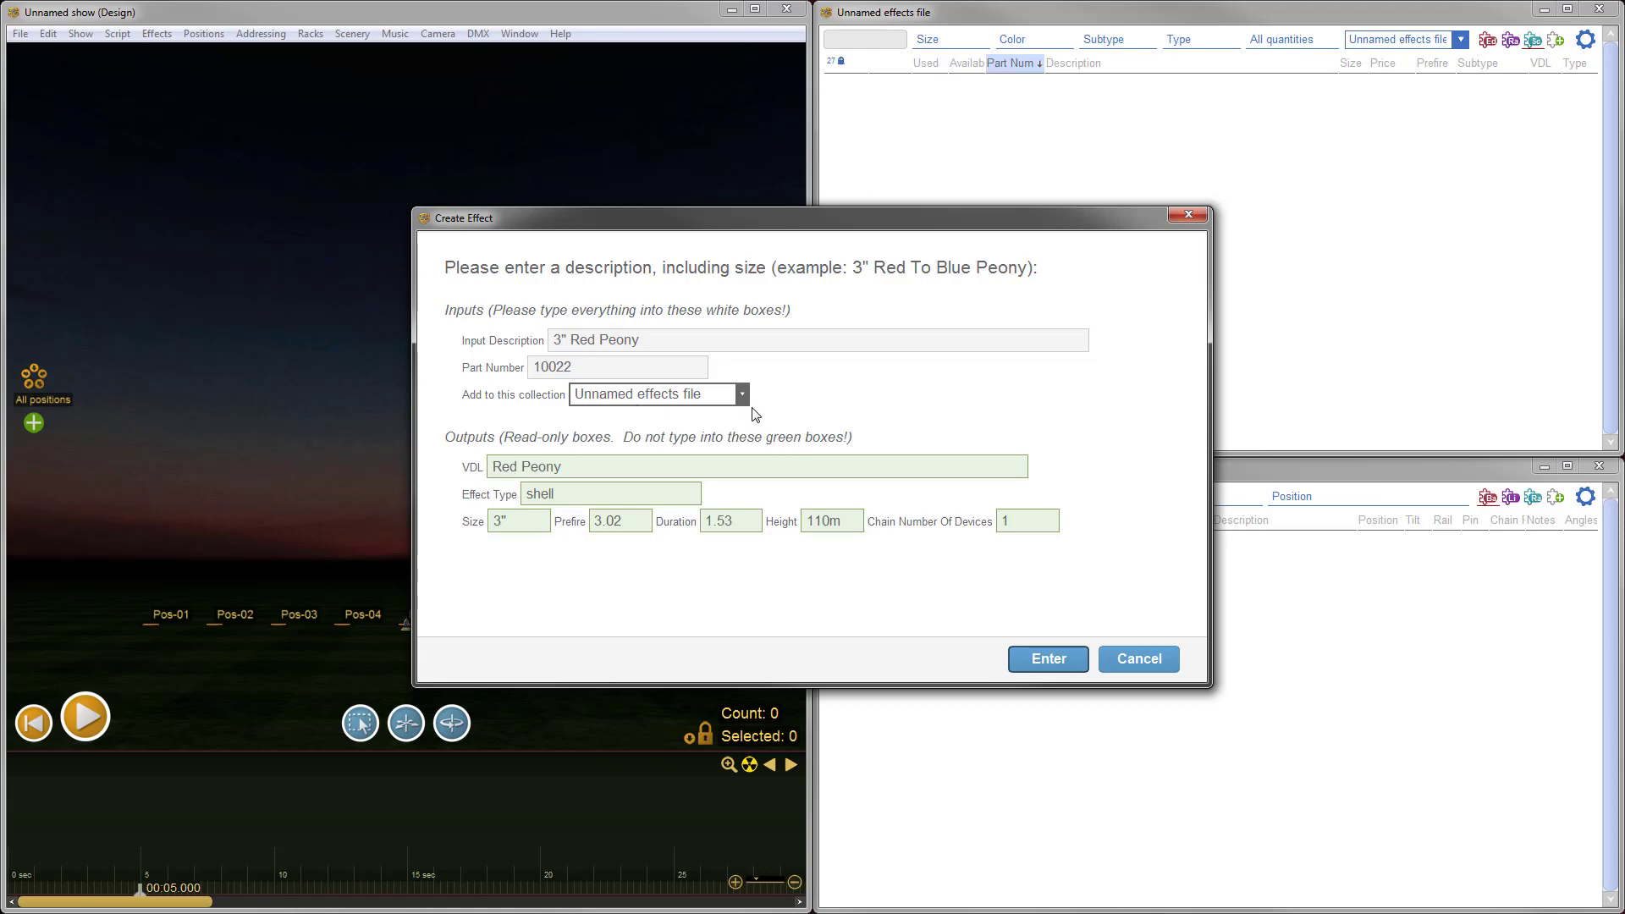
click(1065, 662)
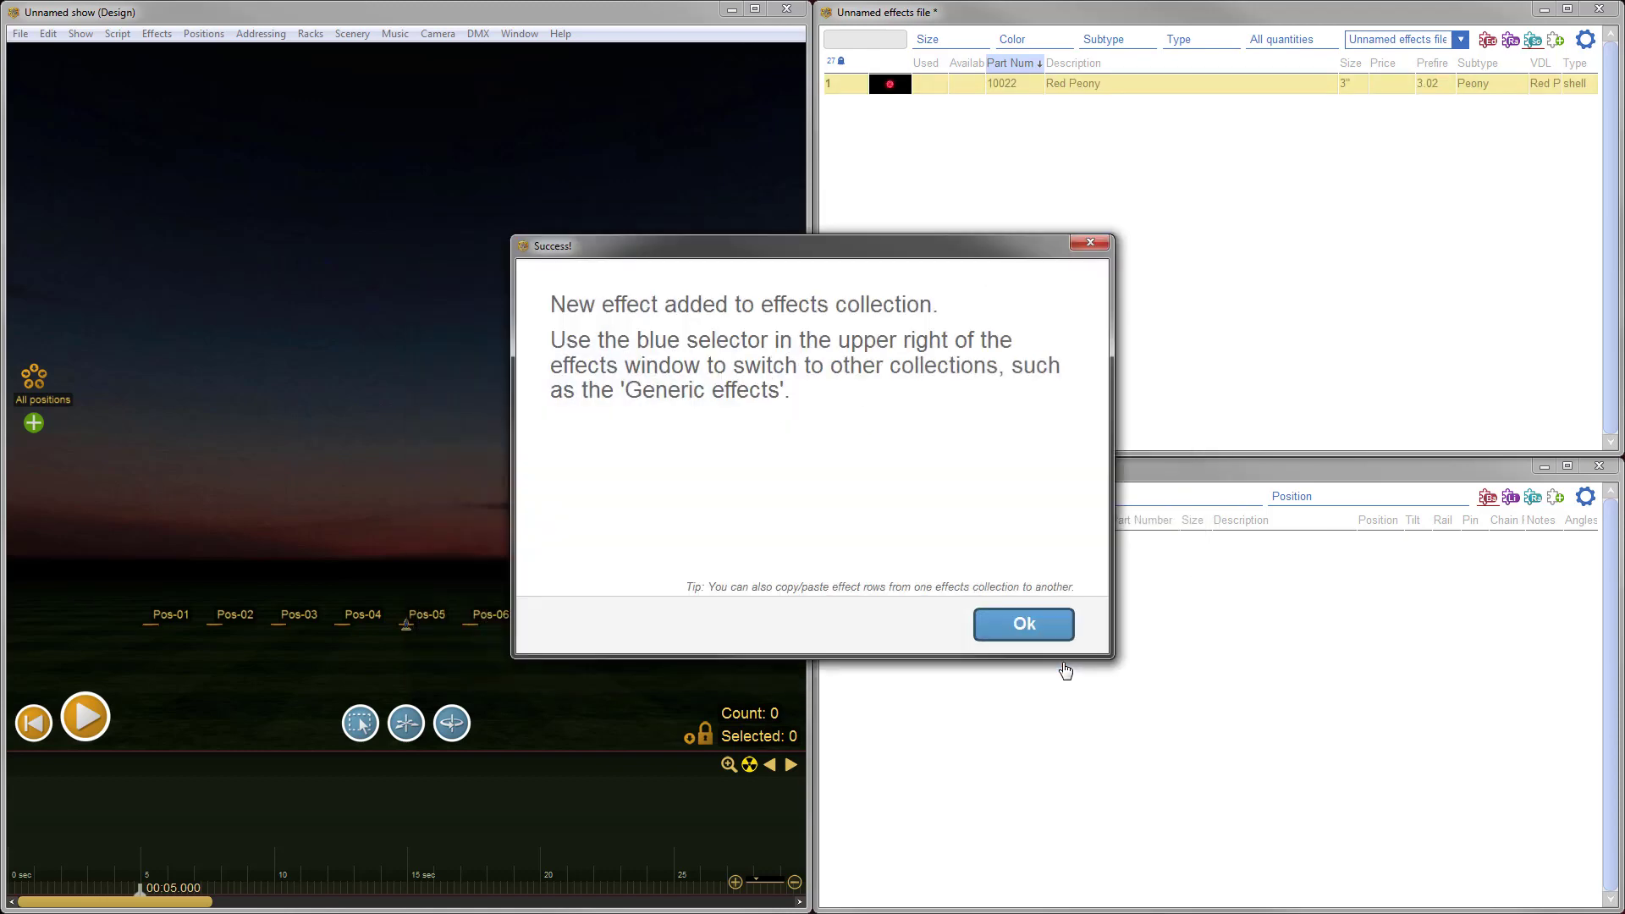
click(1026, 623)
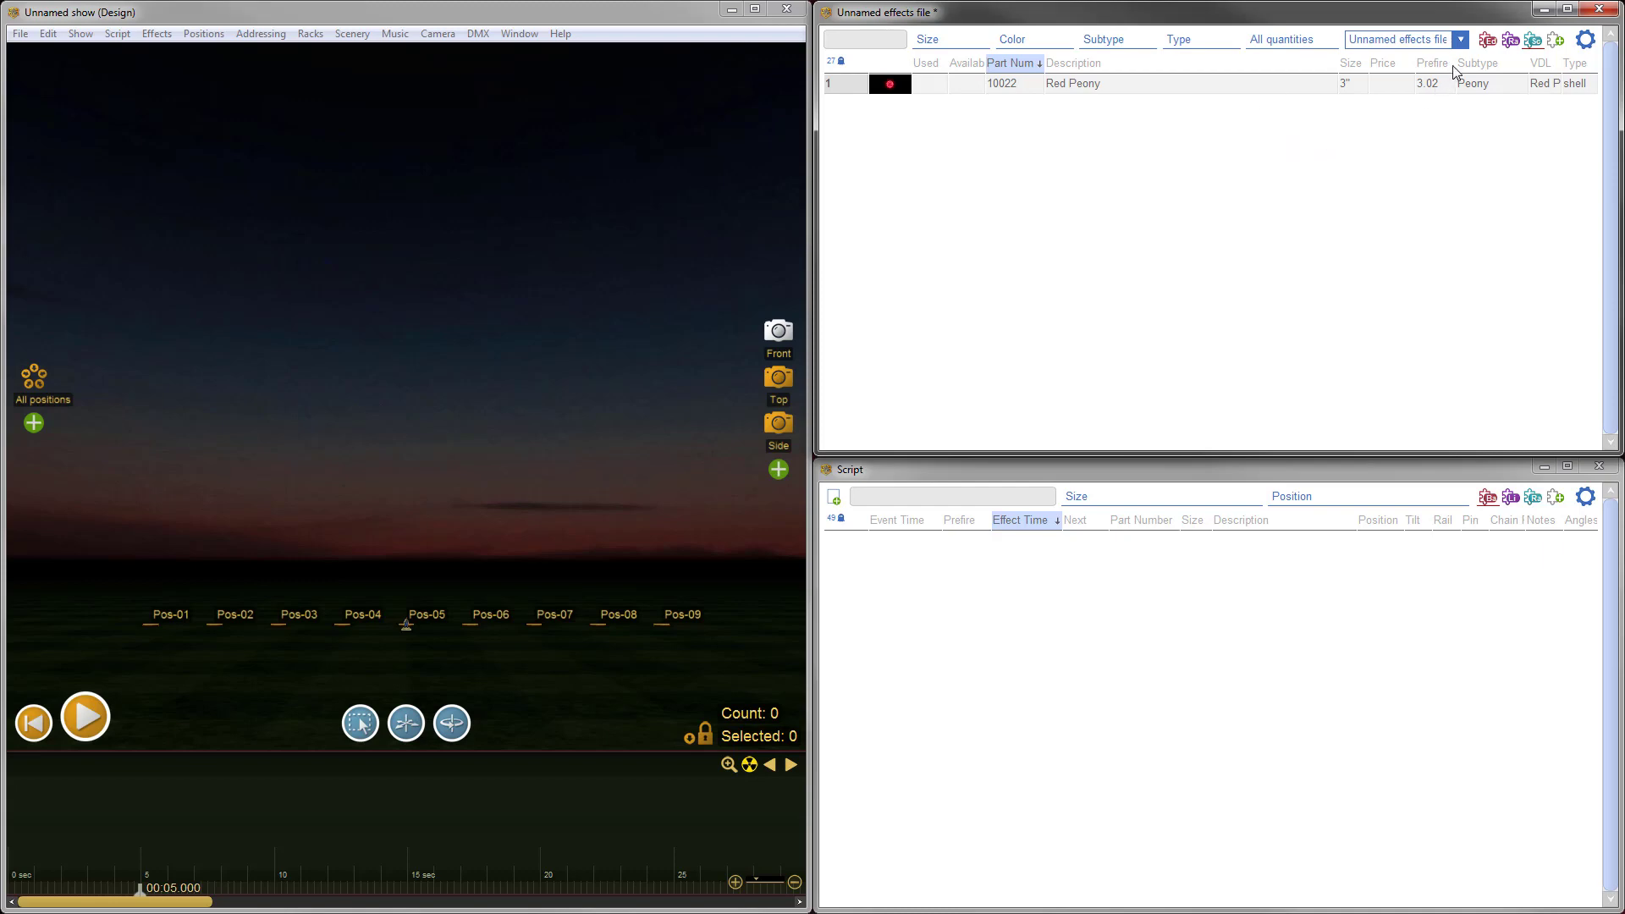
Step: Copy rows 37 to 41 of the My effects collection into the Unnamed effects file
click(1461, 42)
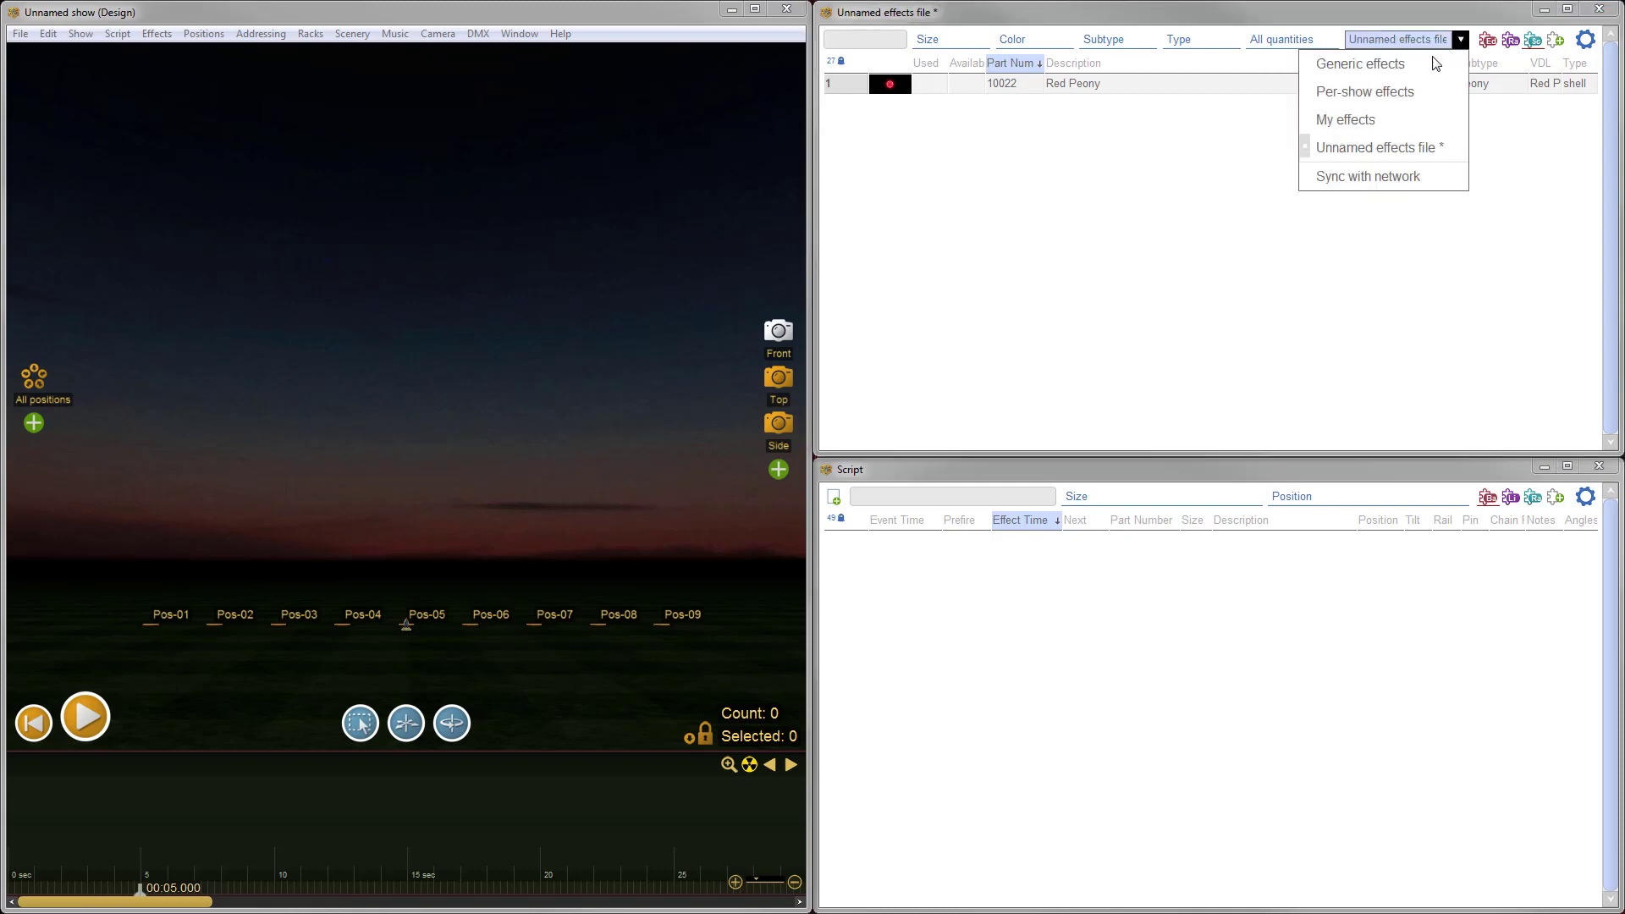
click(1367, 121)
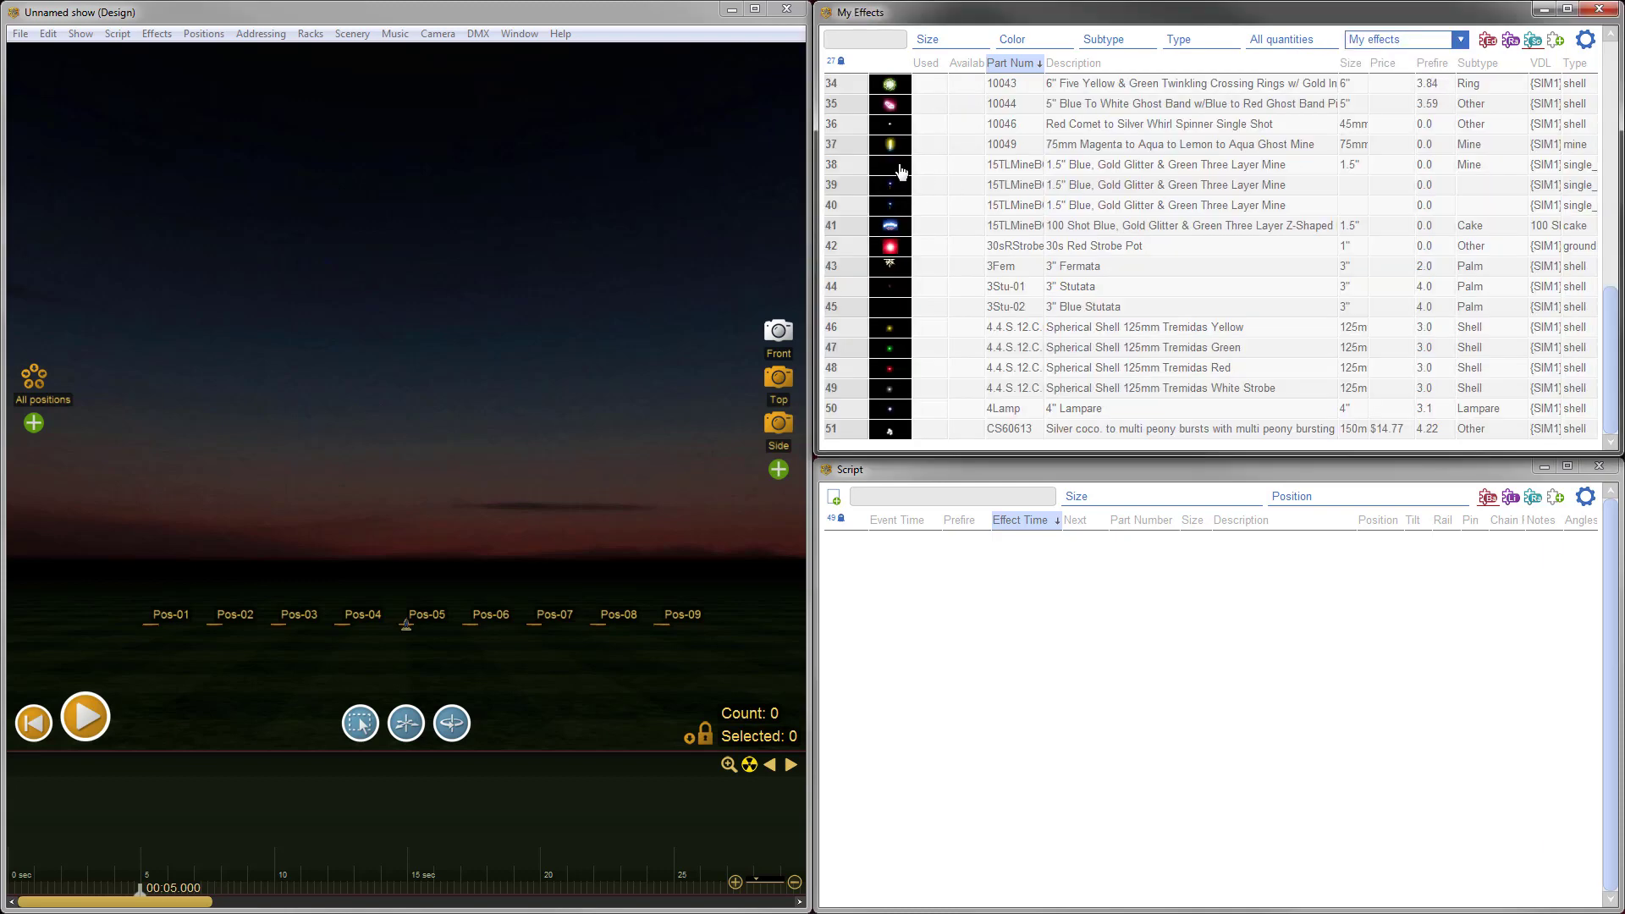
drag(850, 146, 840, 226)
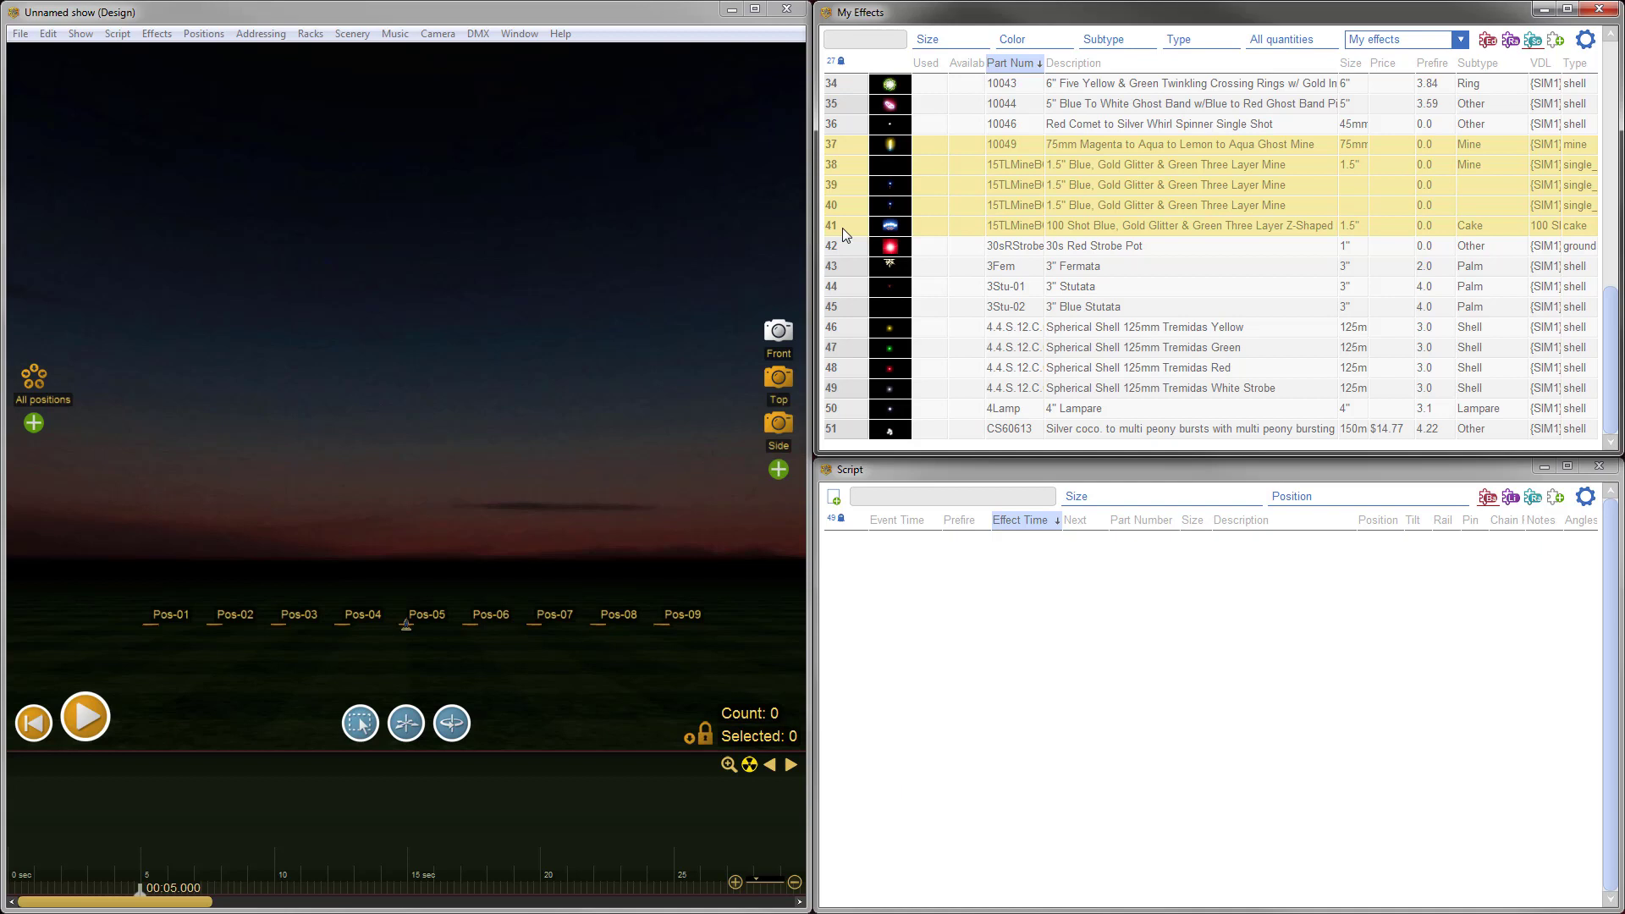
click(1462, 42)
click(1409, 142)
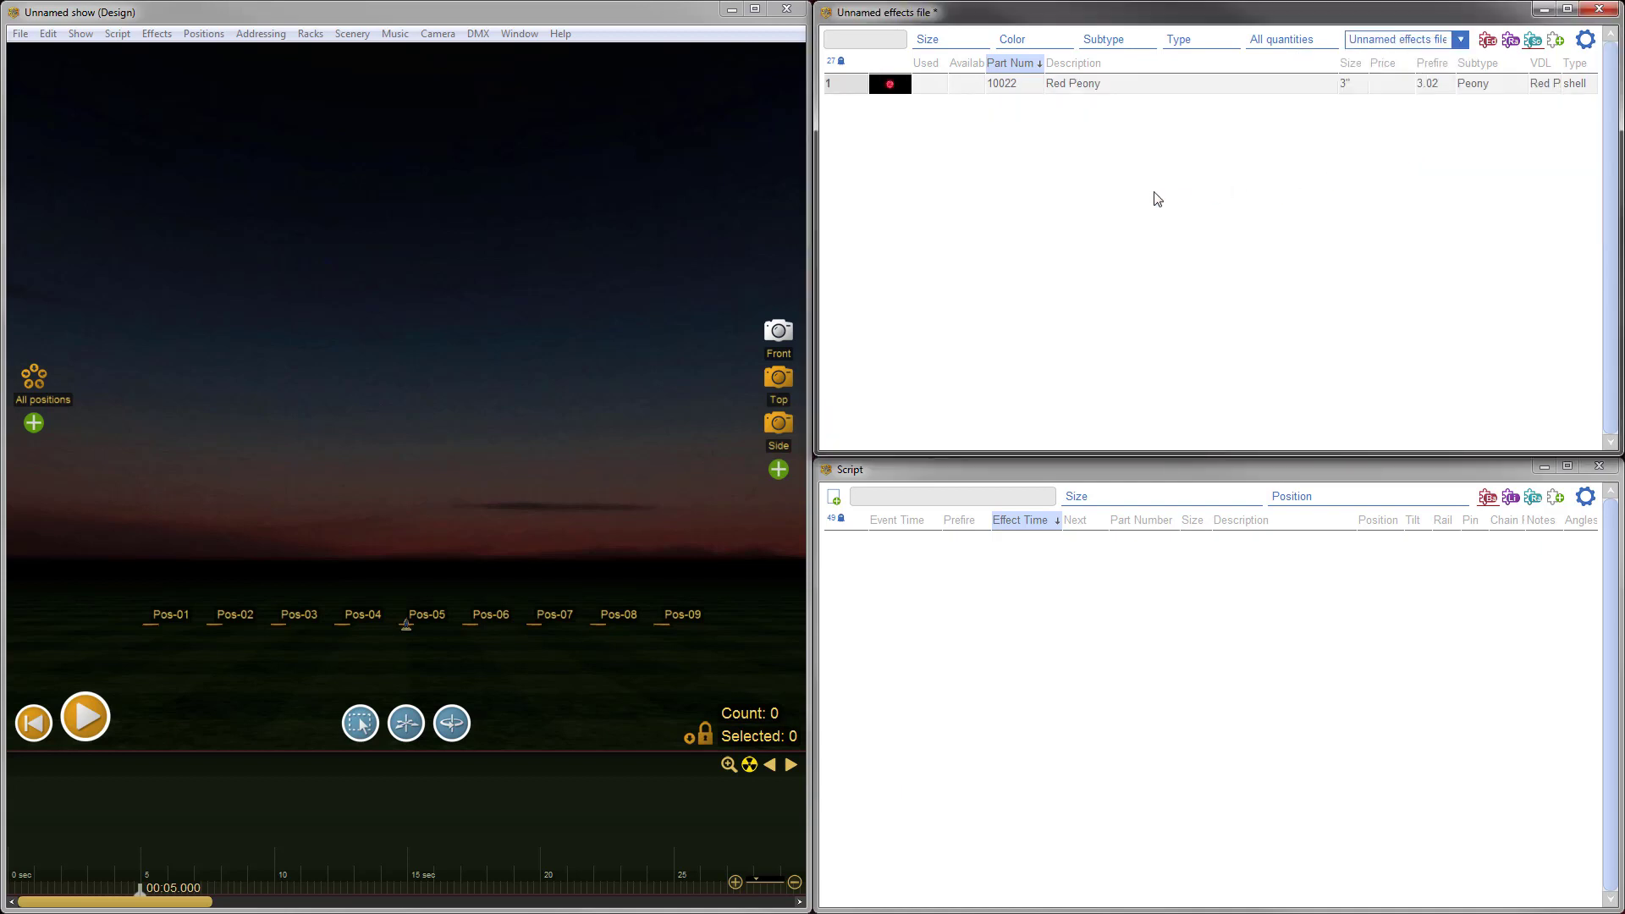
key(ctrl+v)
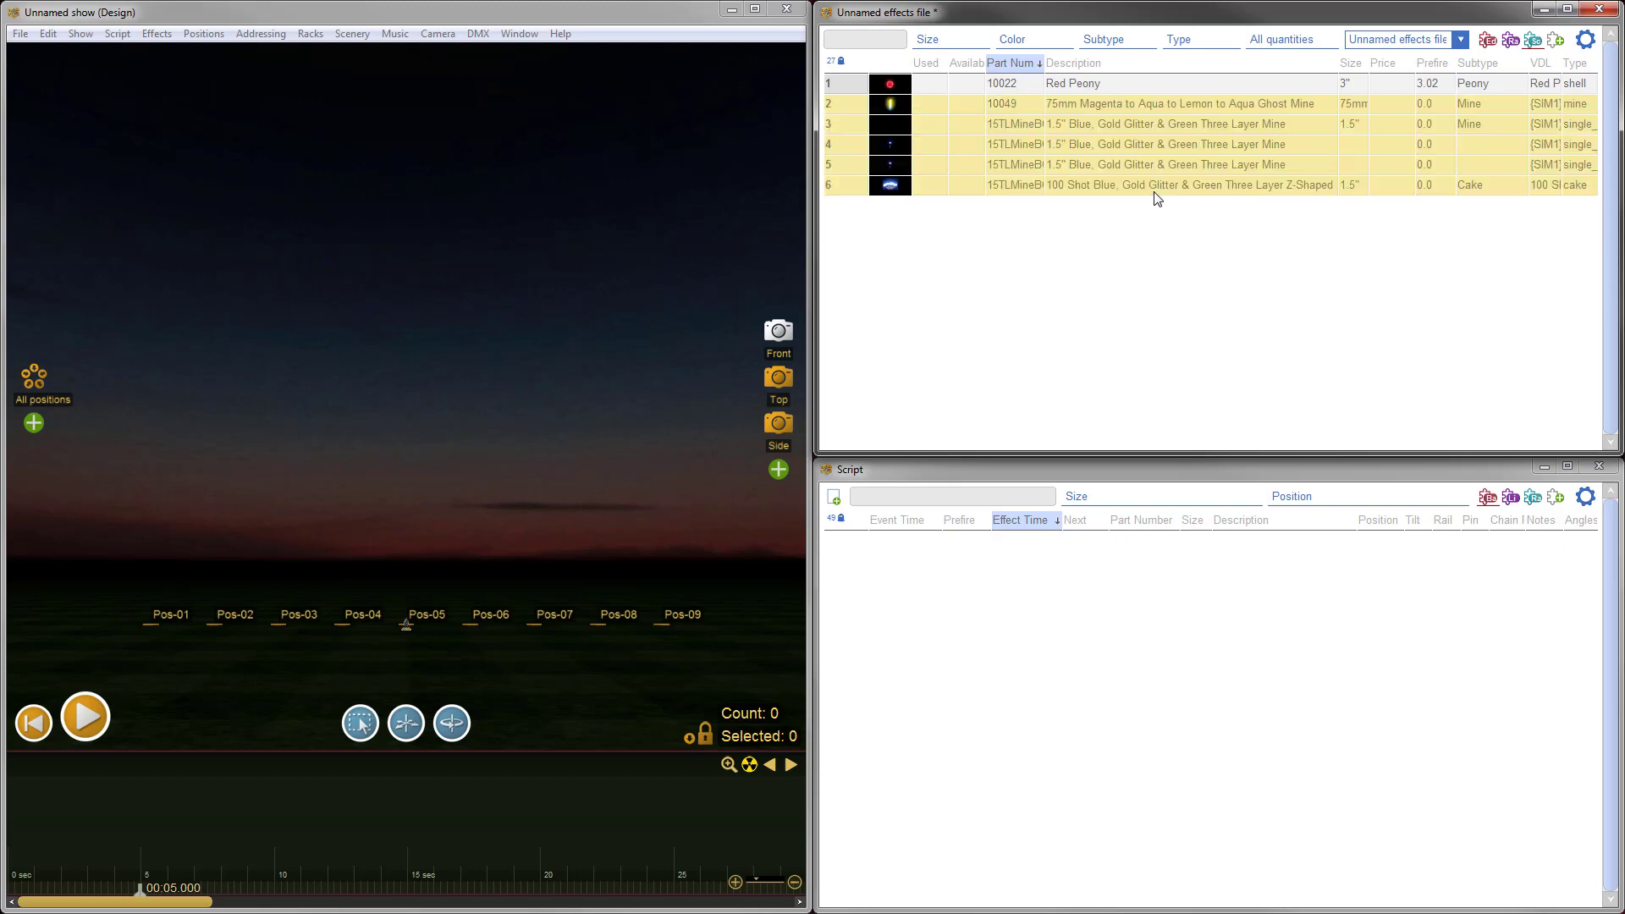
Step: Copy the first six Generic effects, Red through Pink Chrysanthemum, into the Unnamed effects file
click(1461, 42)
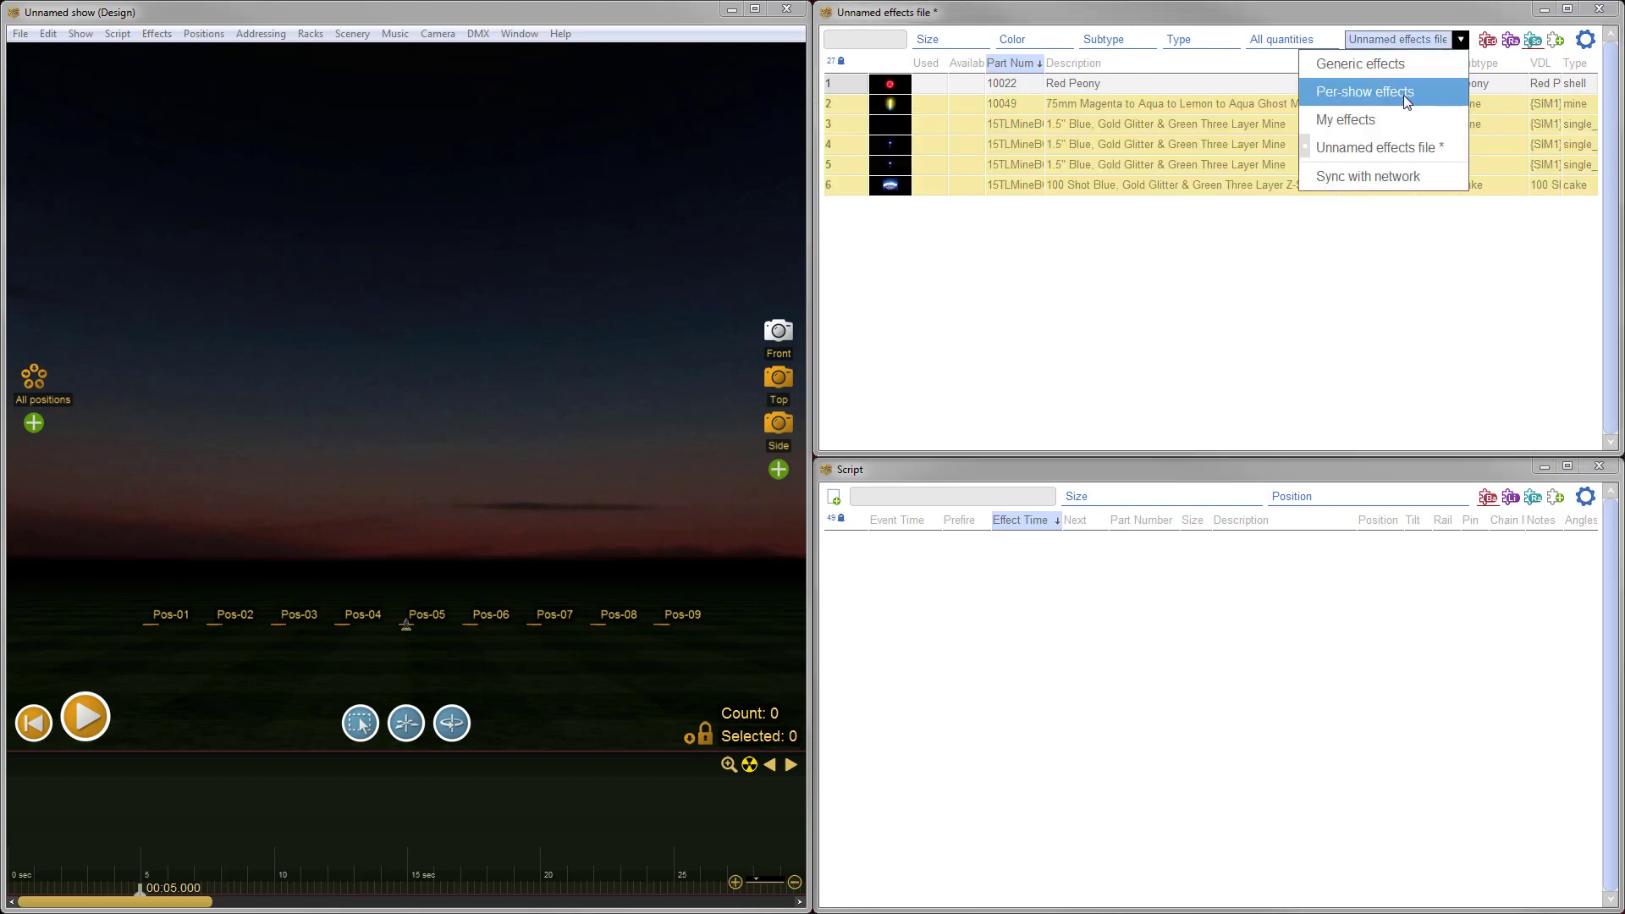
click(1358, 69)
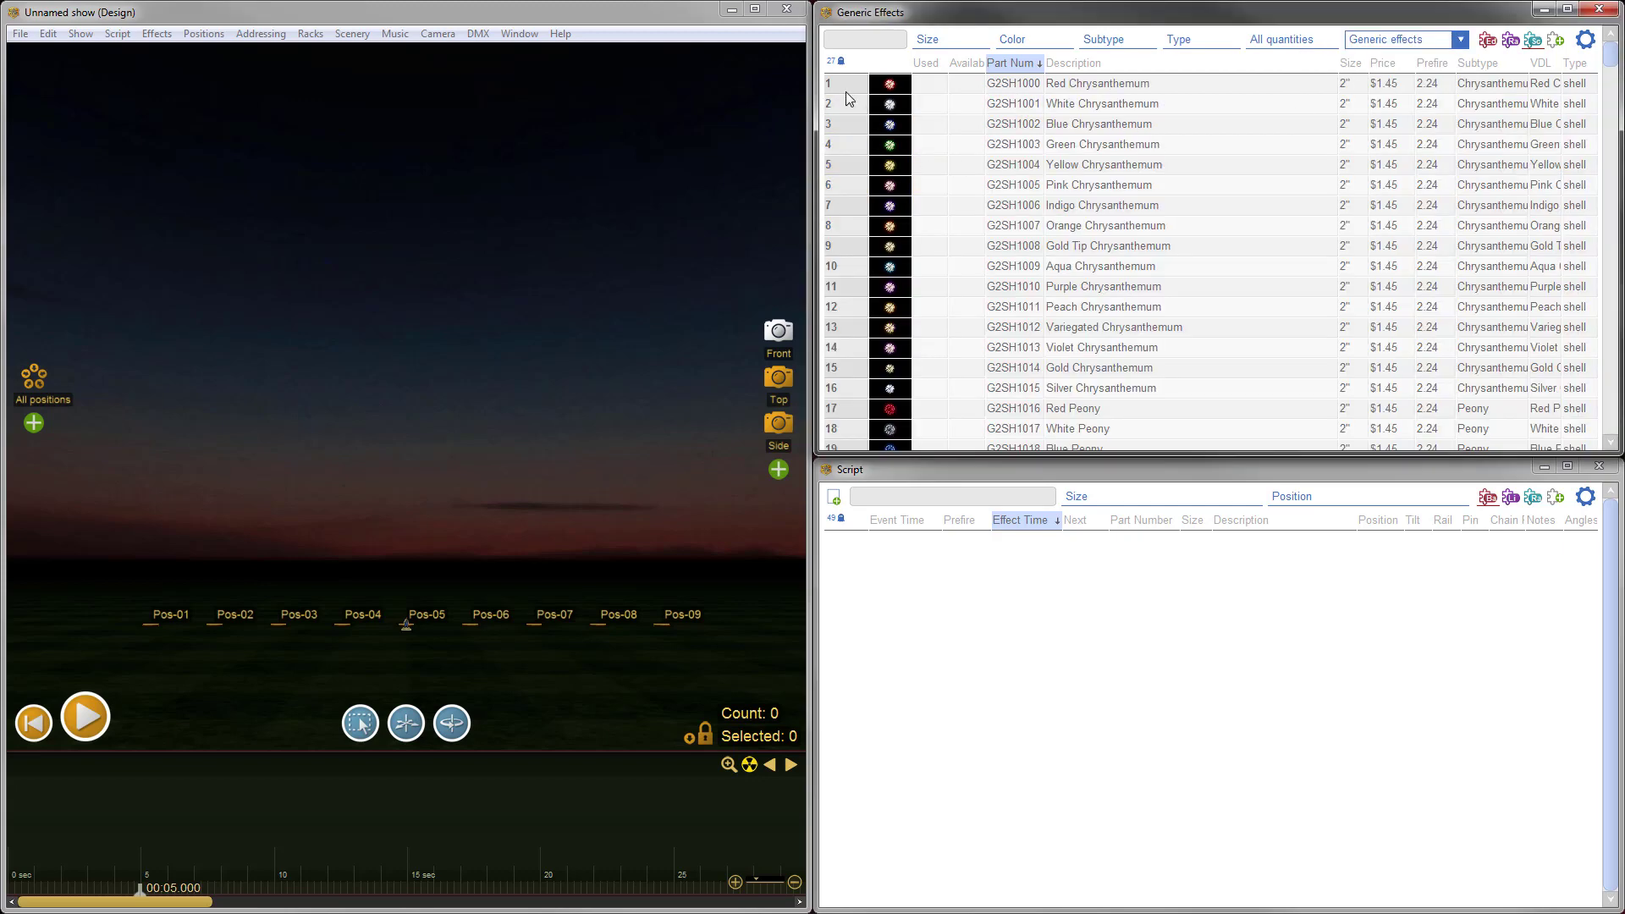
drag(846, 91, 840, 181)
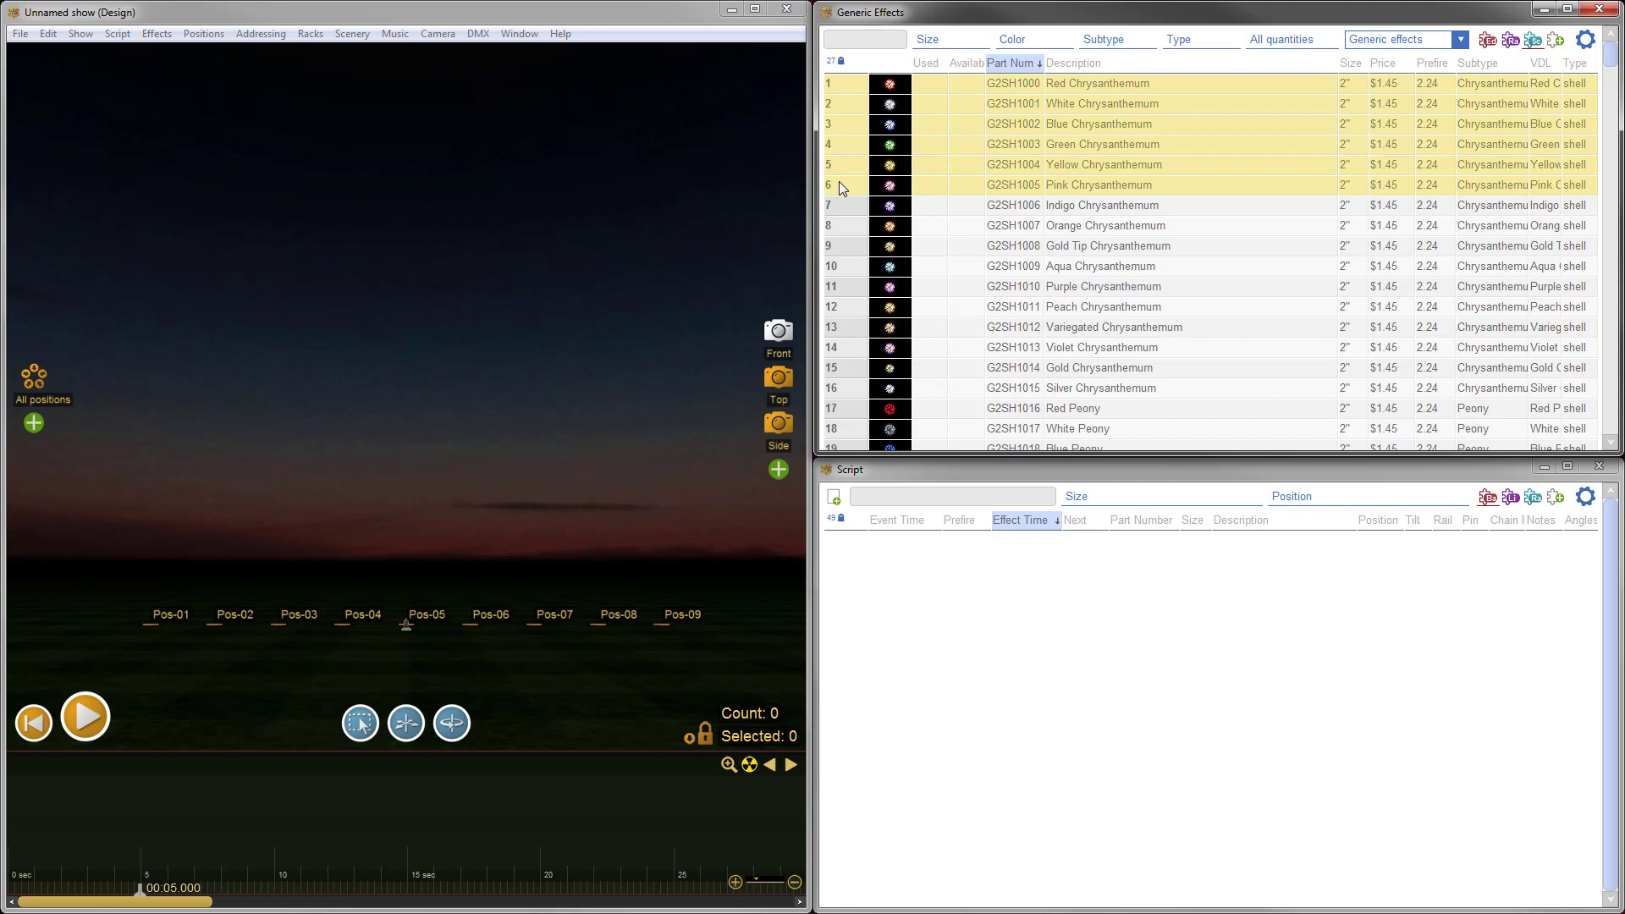
click(1460, 40)
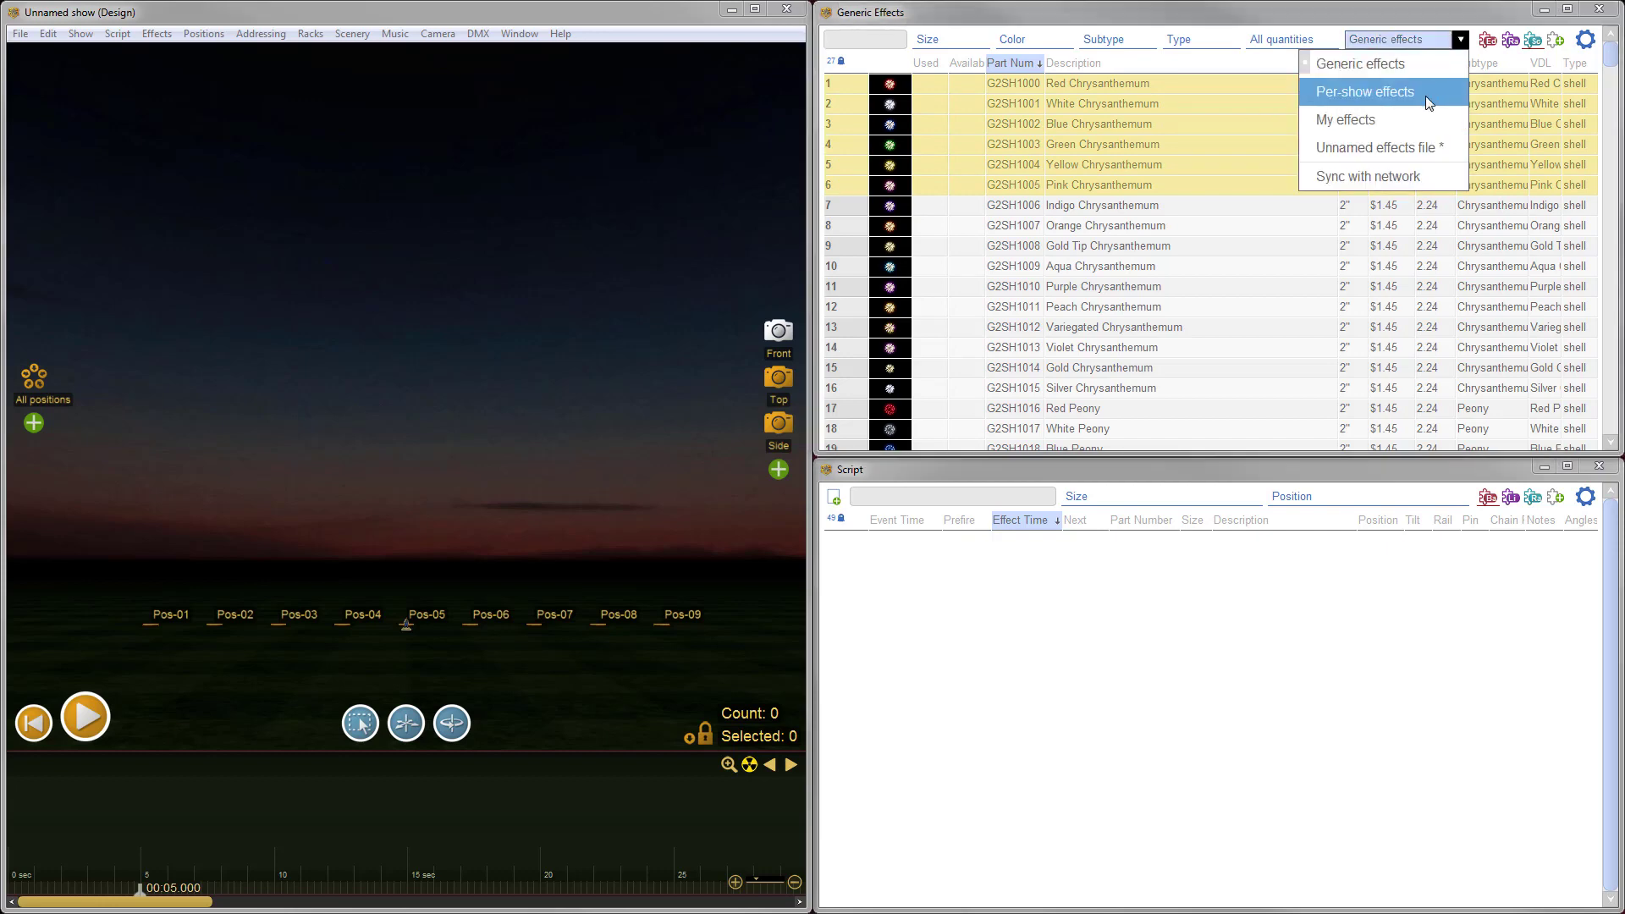
click(1408, 149)
key(ctrl+v)
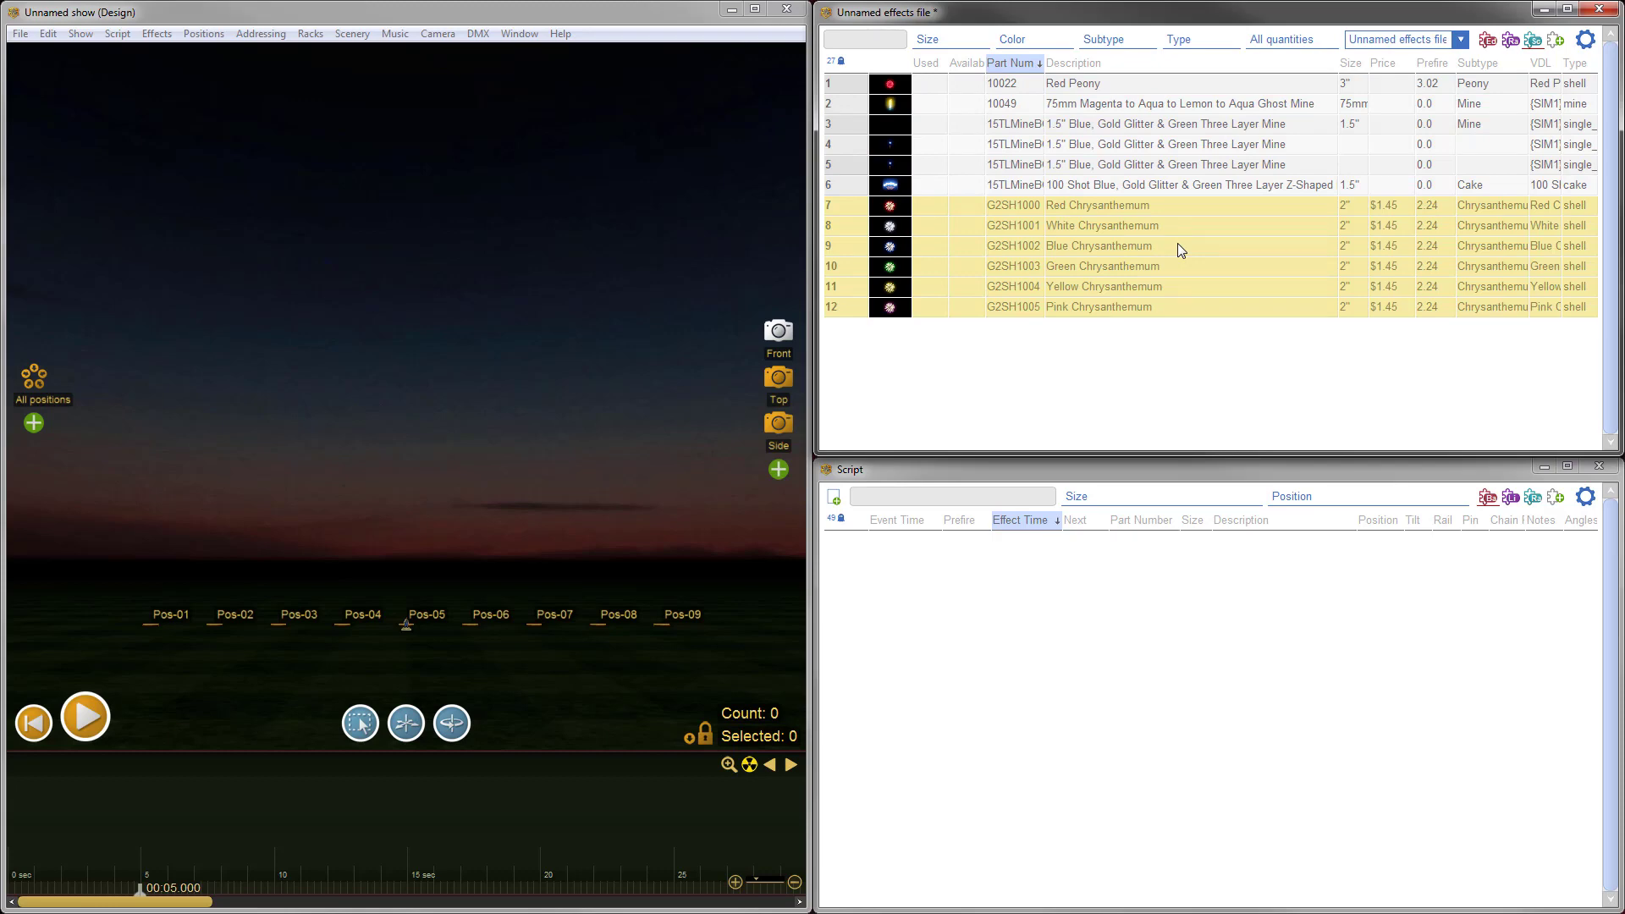
Step: Import import_inventory_to_finale_3d_template.csv into the Unnamed effects file with prefire and duration units in seconds
click(21, 34)
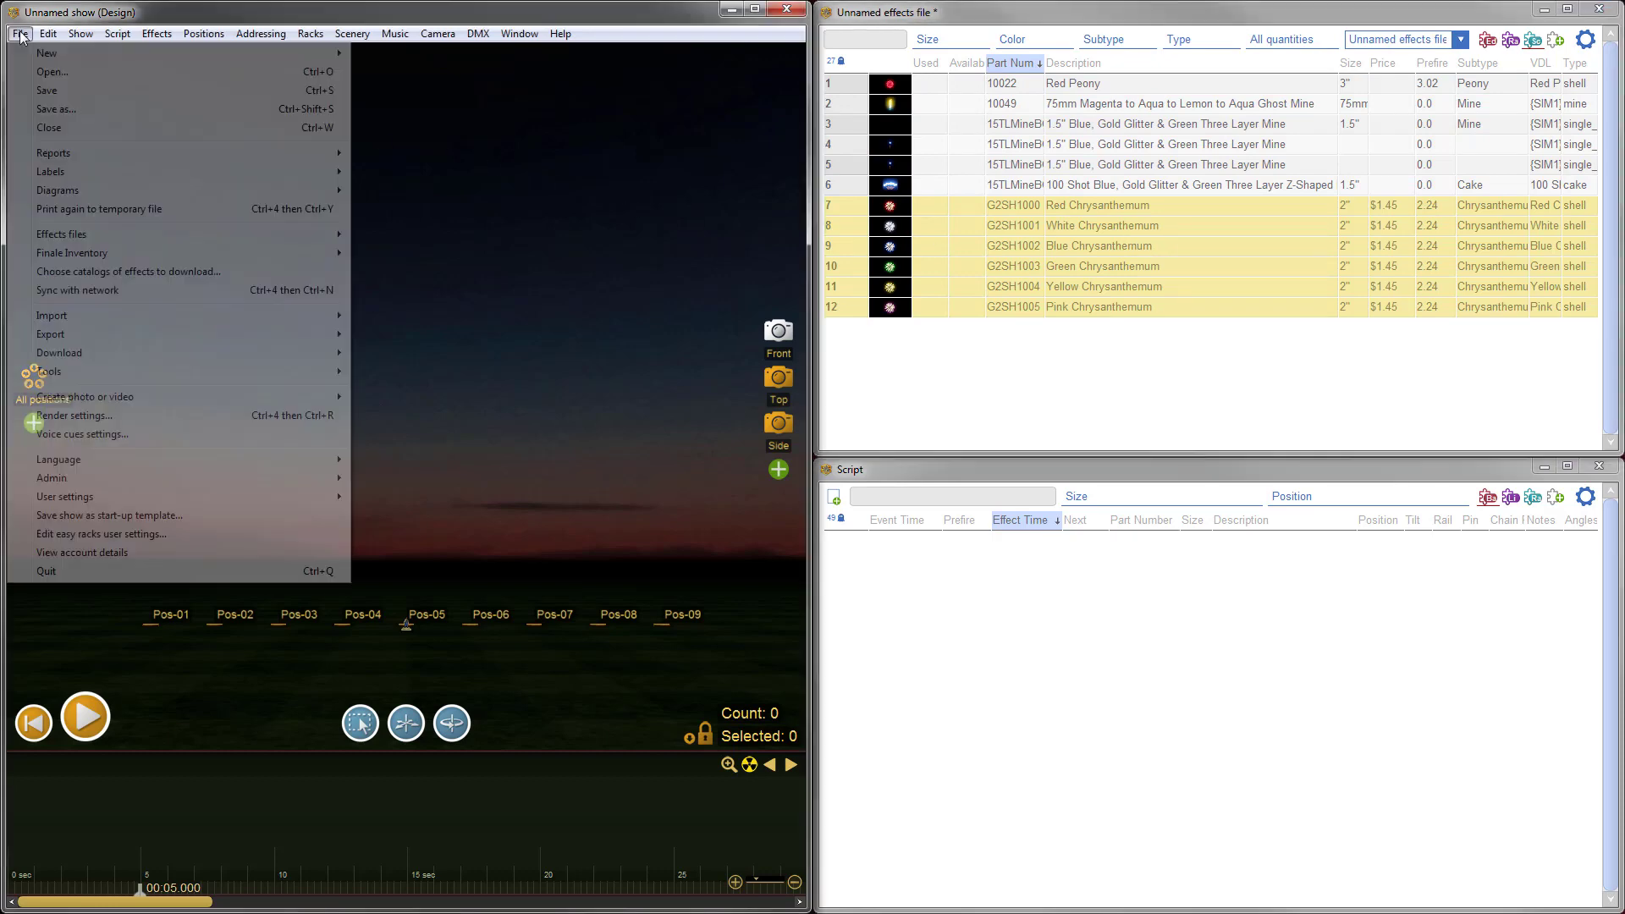
mouse_move(95, 313)
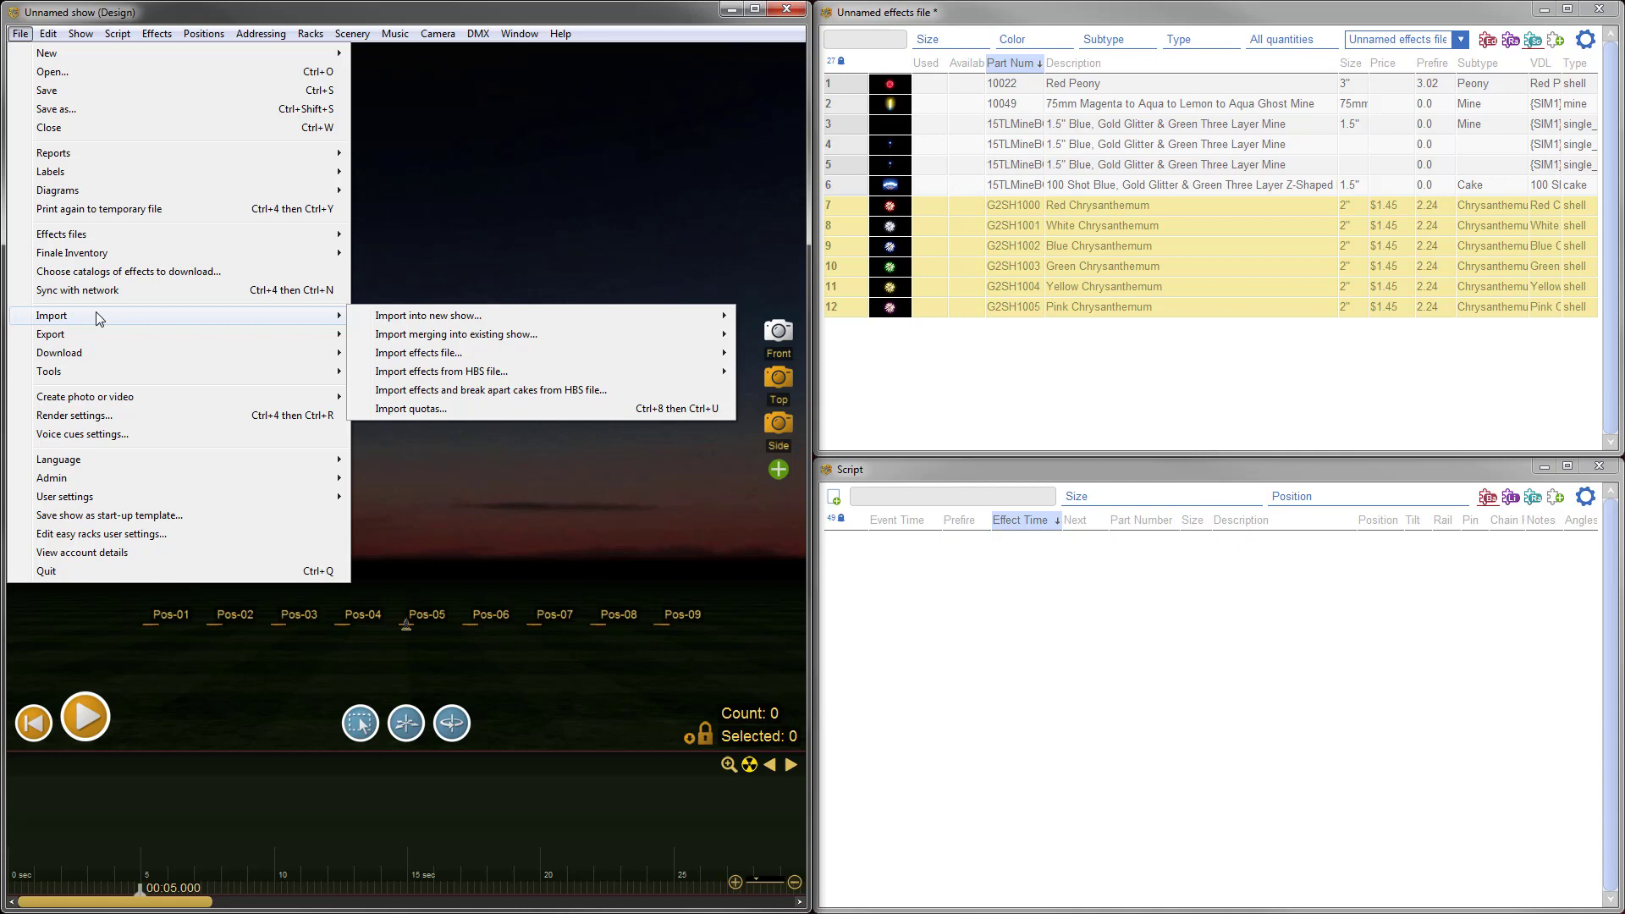
mouse_move(581, 358)
mouse_move(513, 354)
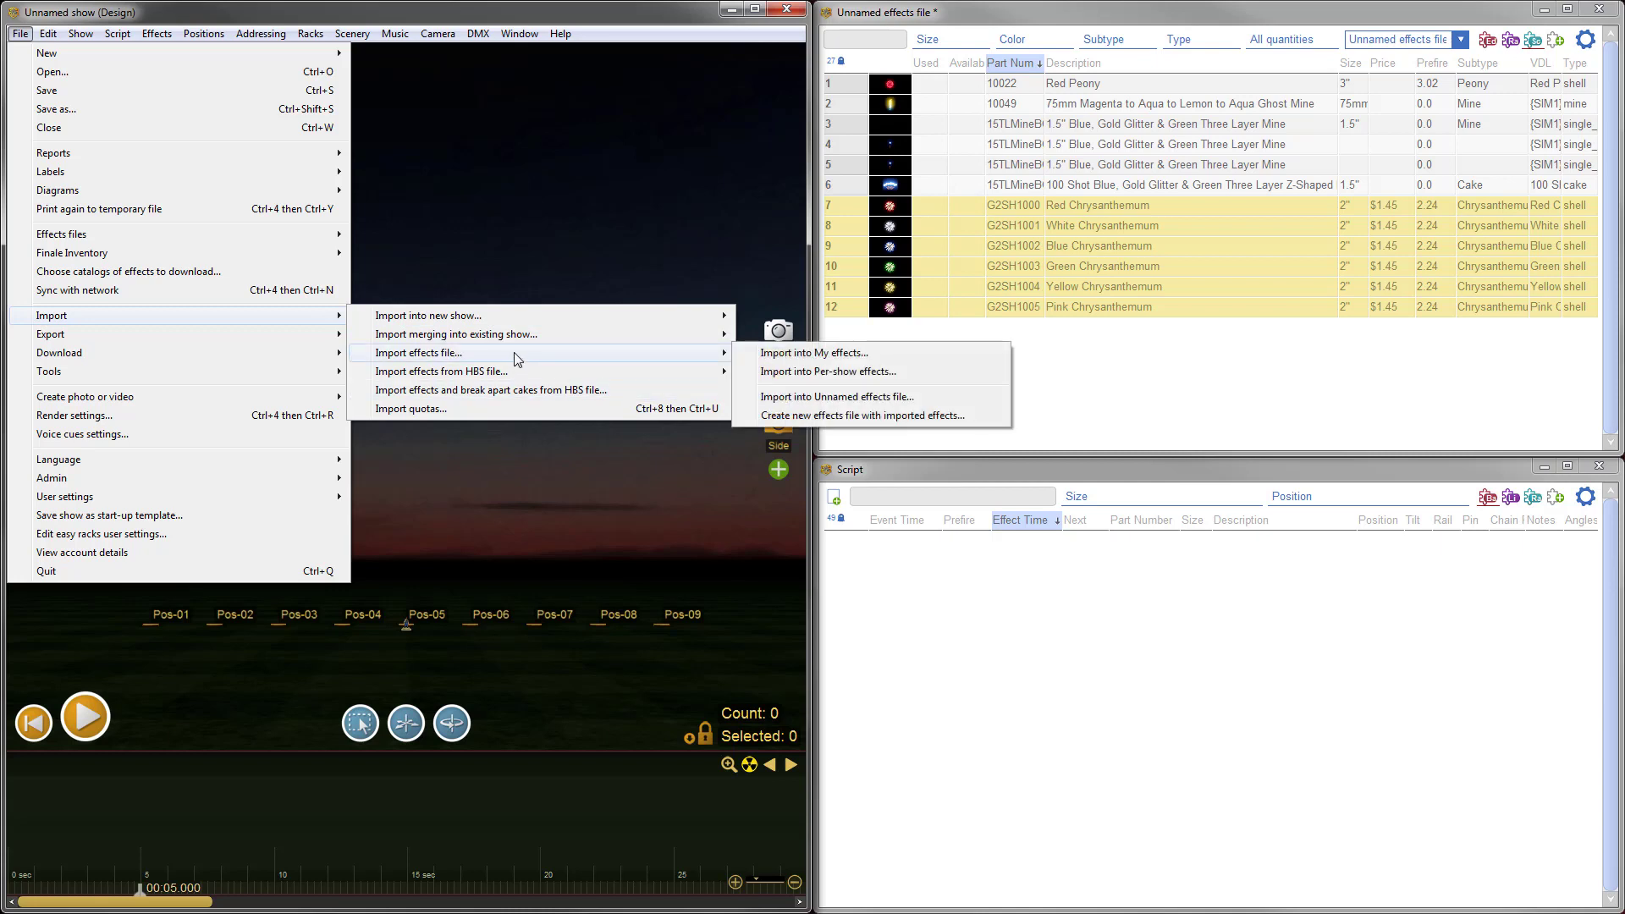
click(867, 398)
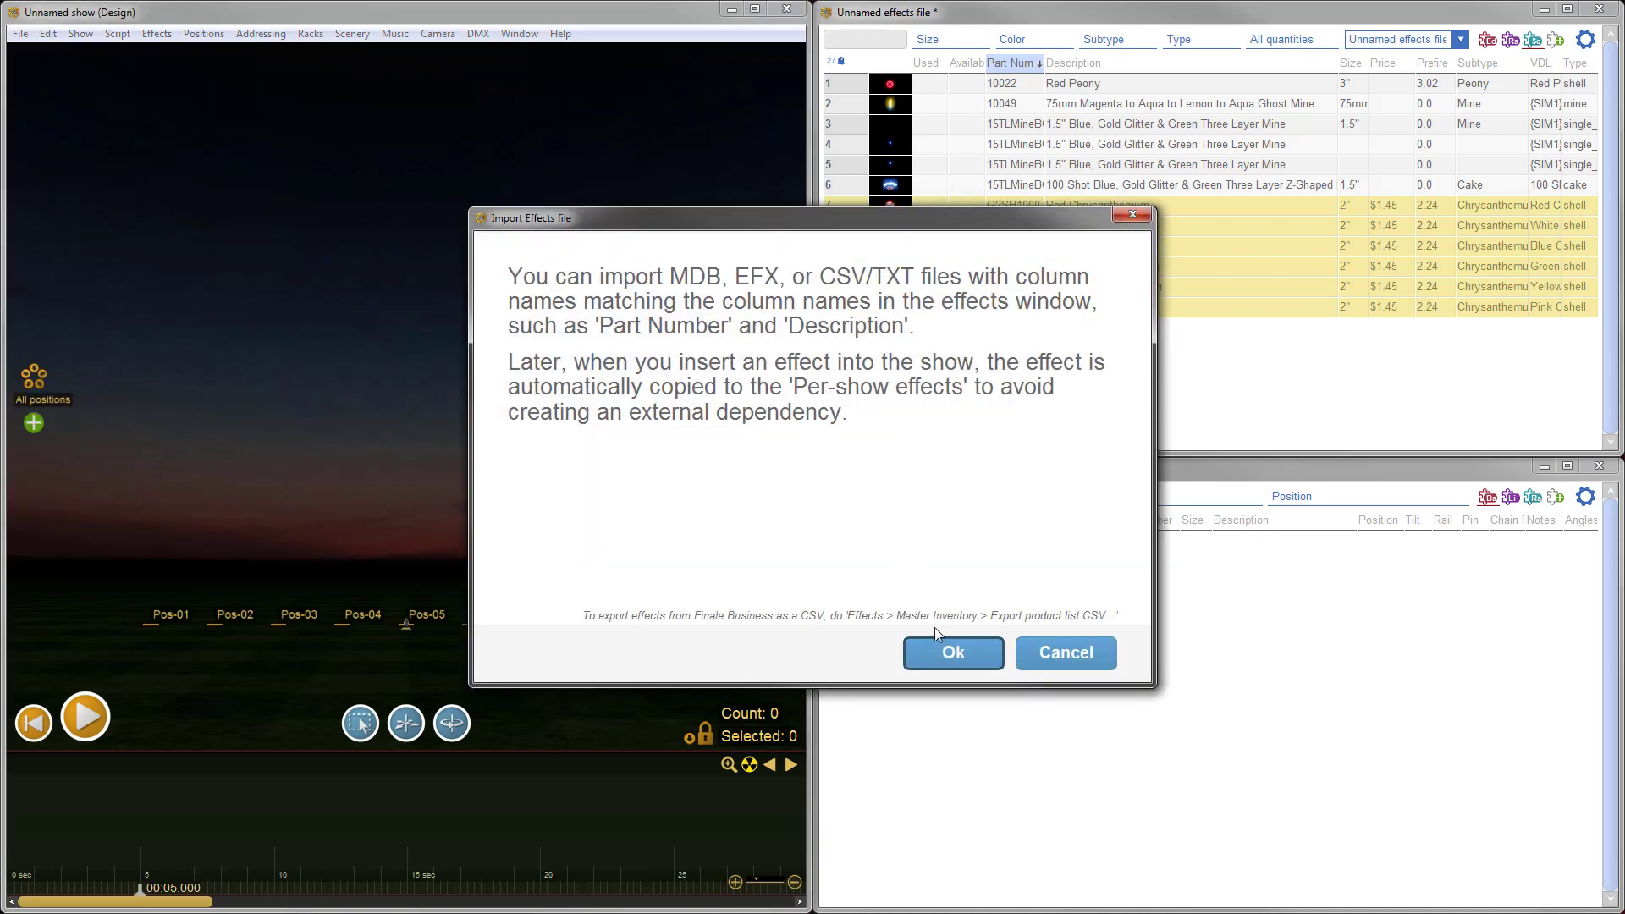
click(949, 653)
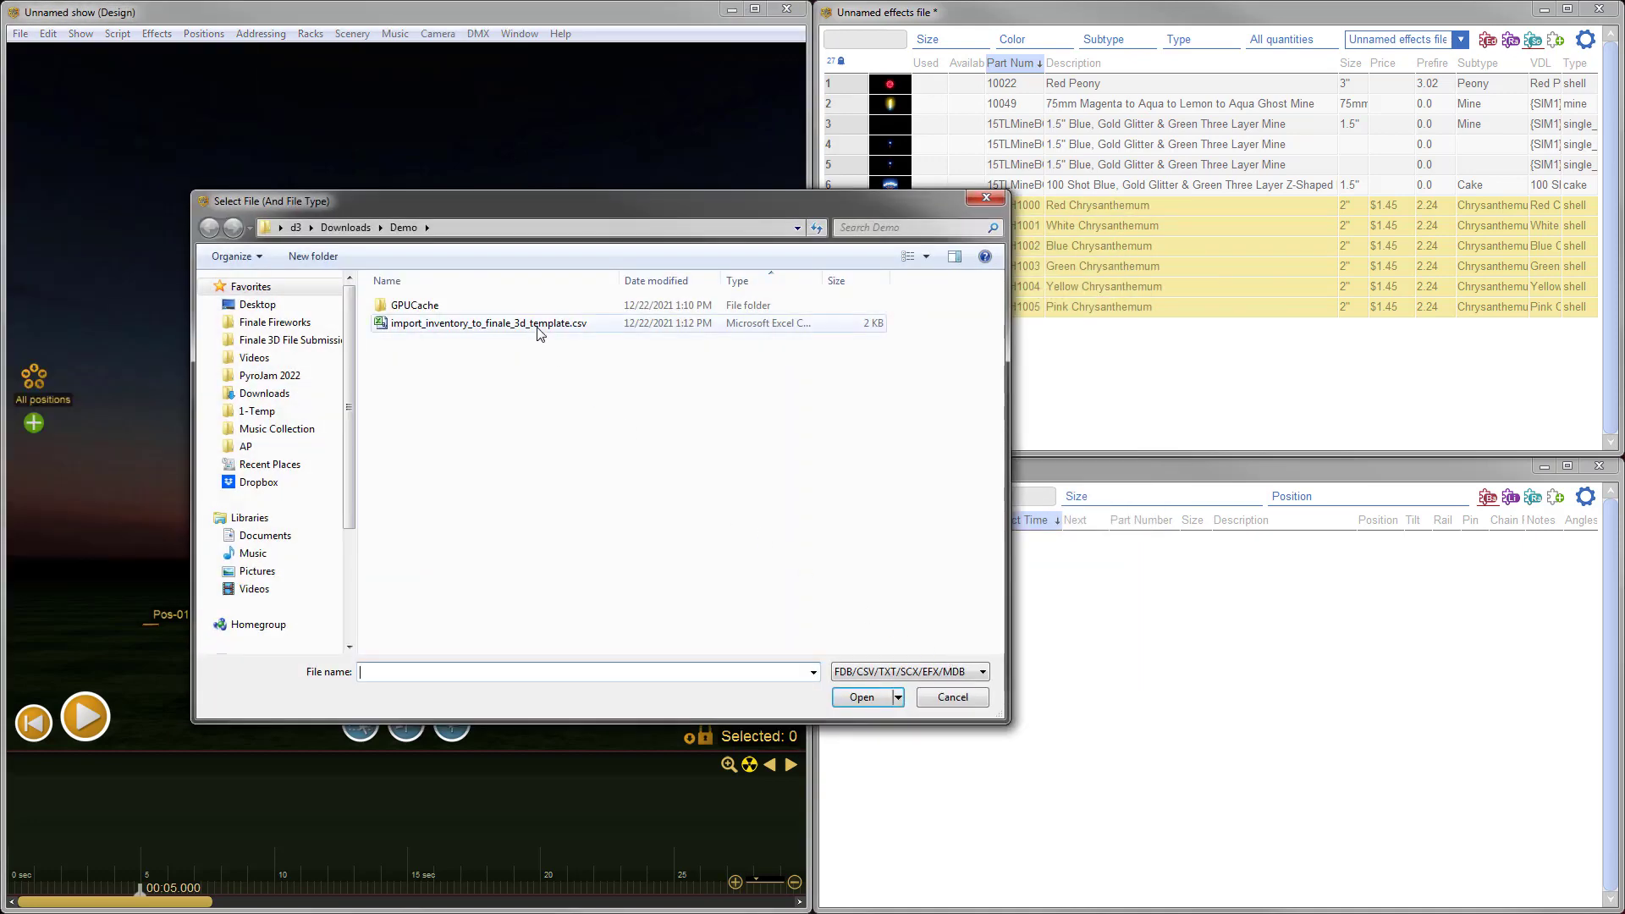
click(538, 325)
click(849, 697)
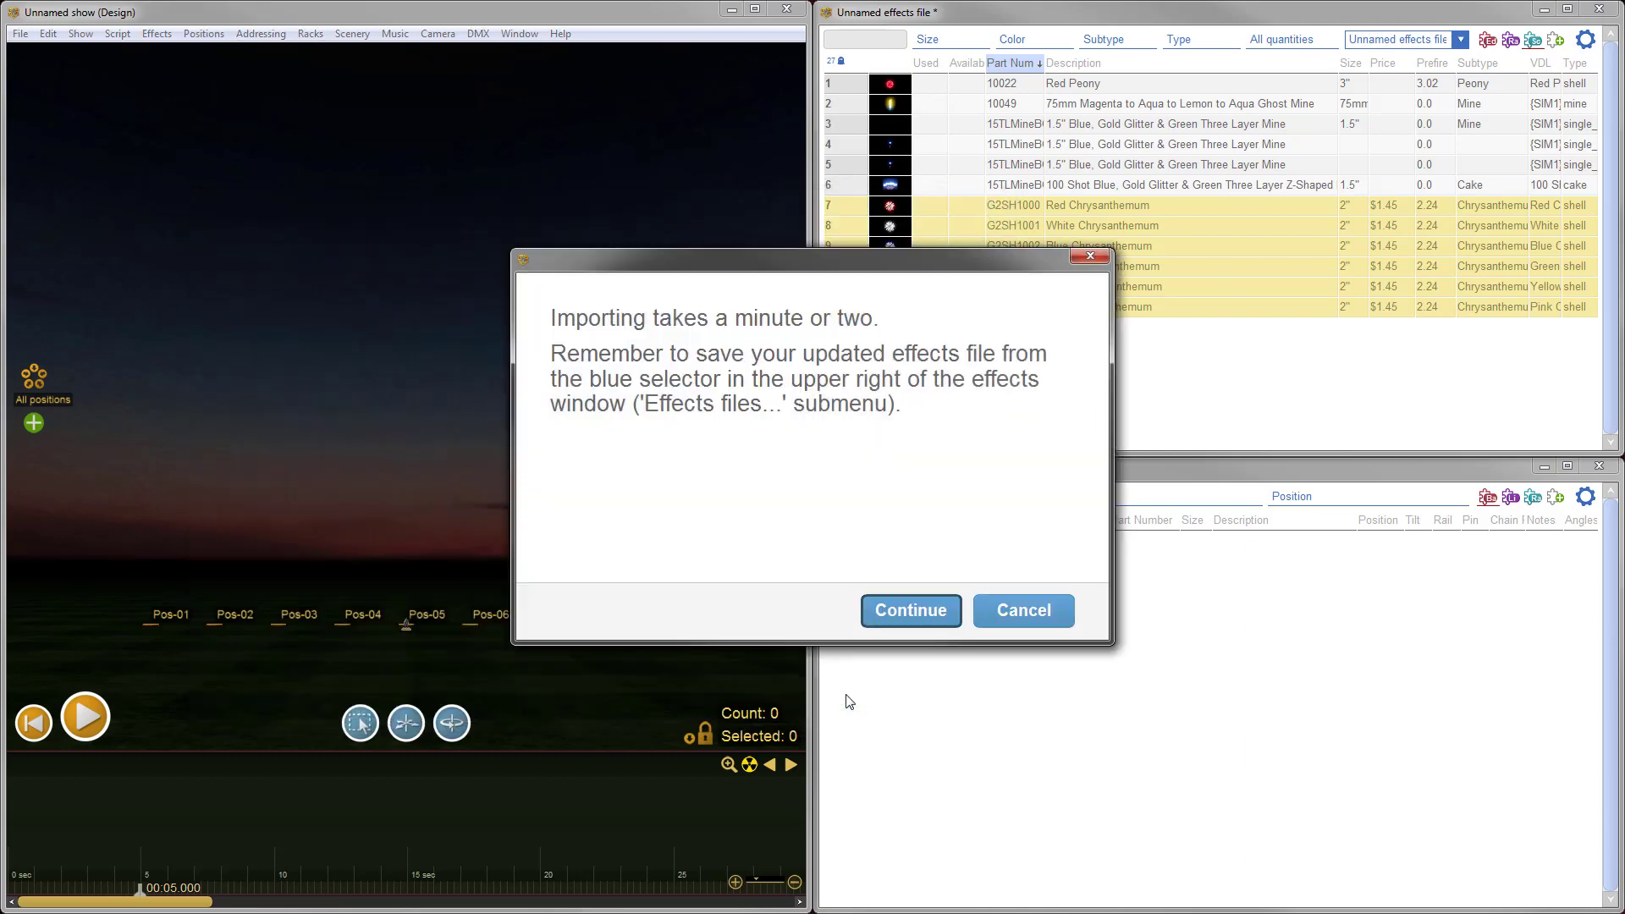
click(889, 611)
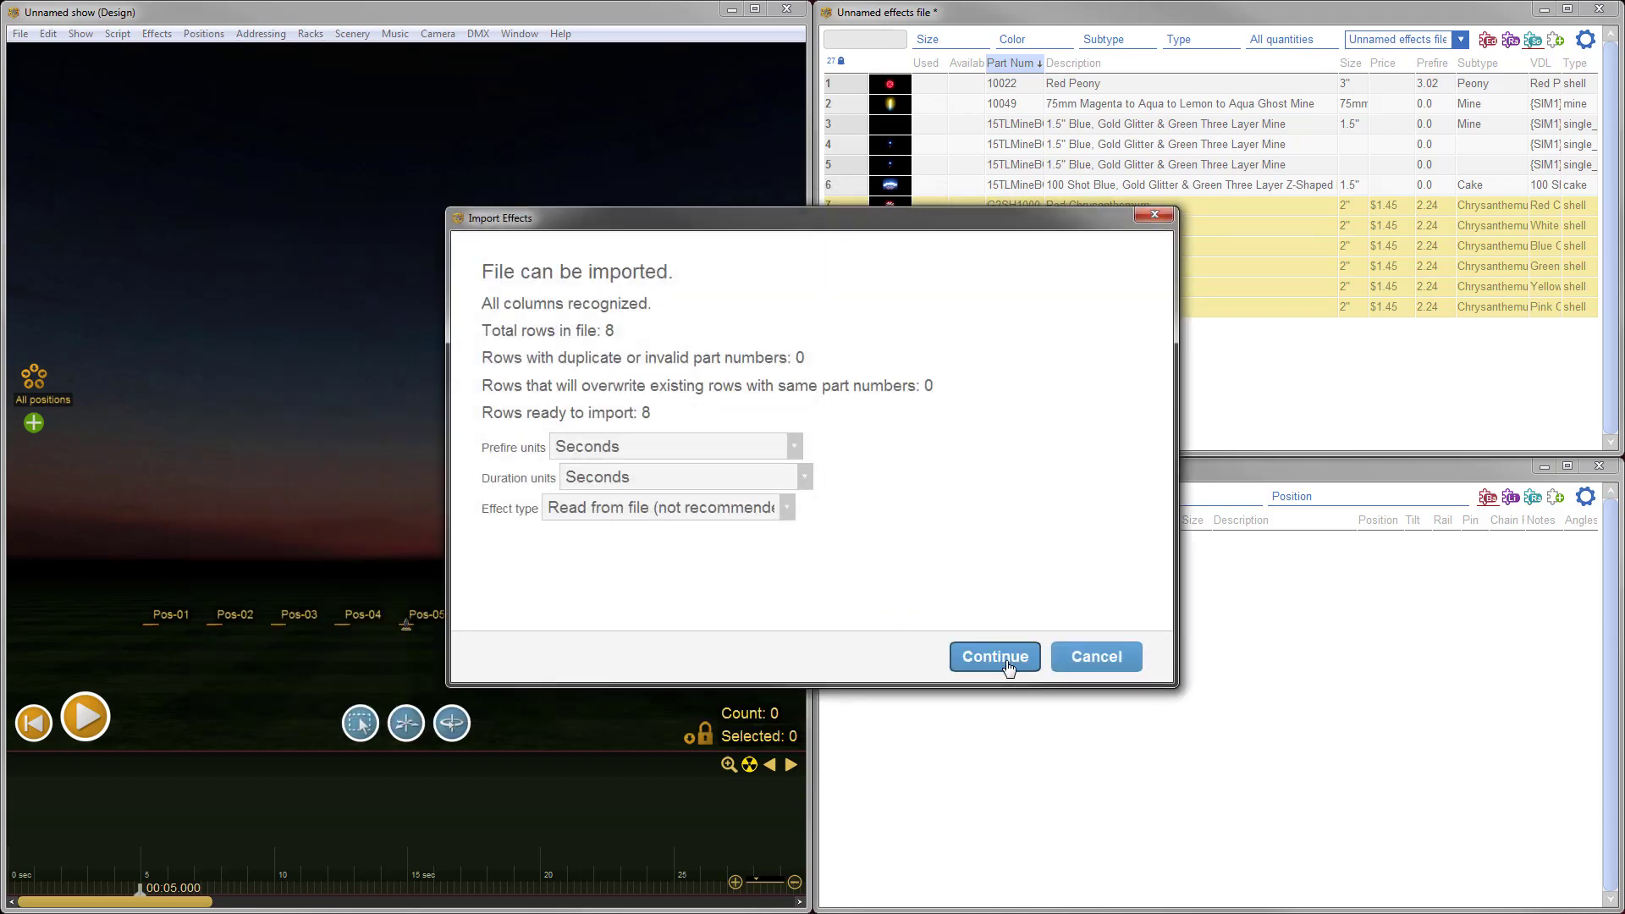
click(1000, 659)
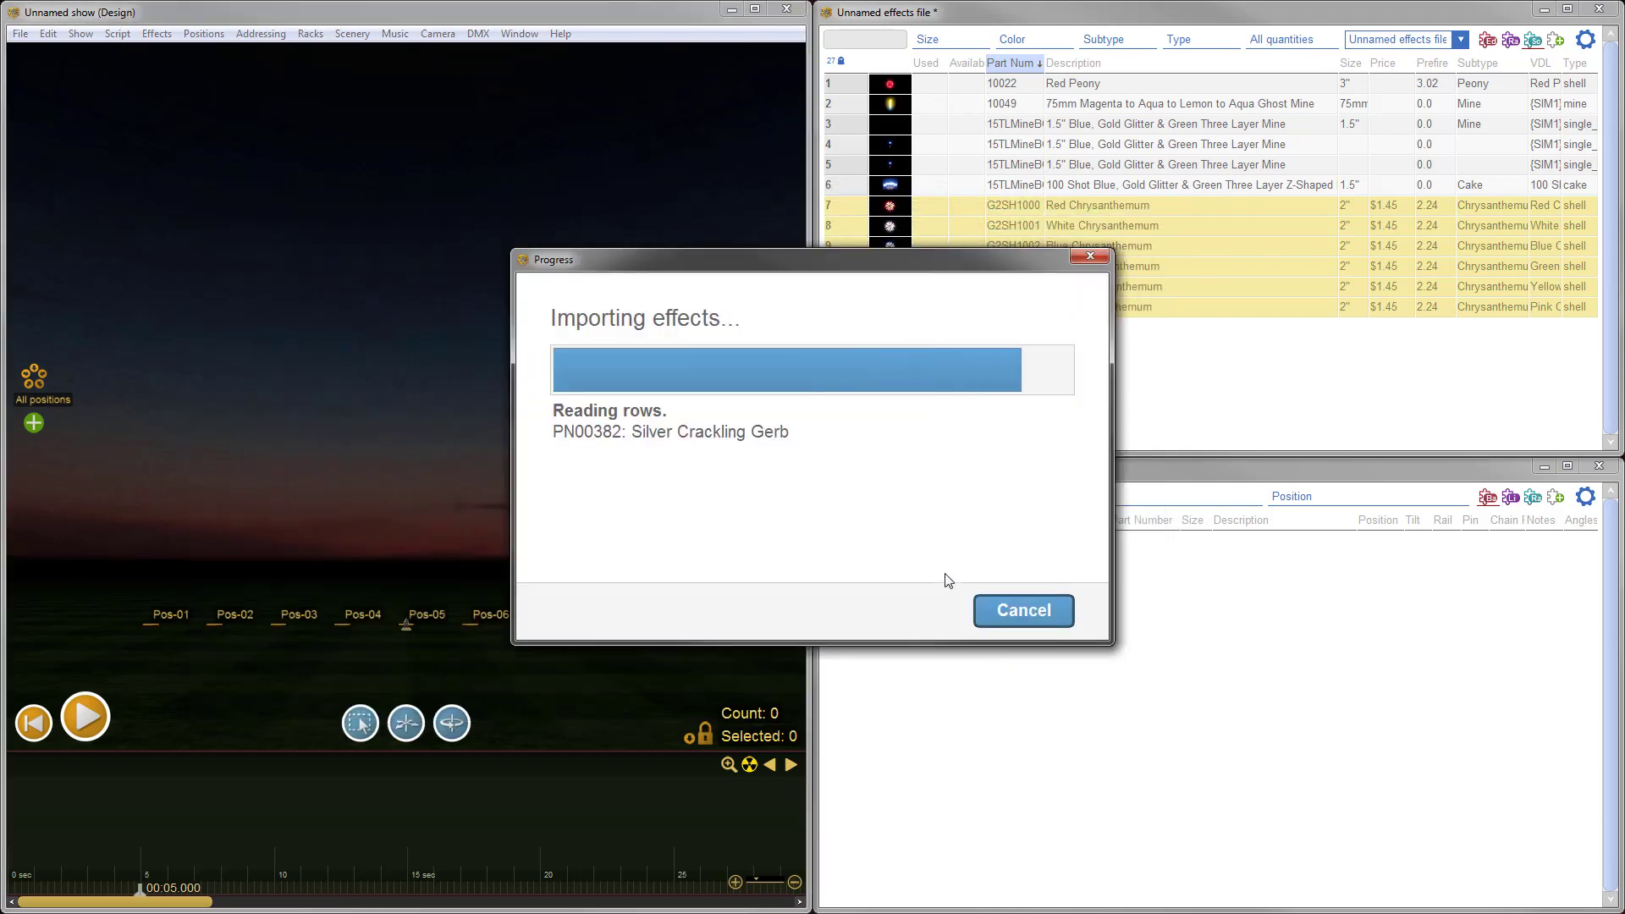
click(1060, 622)
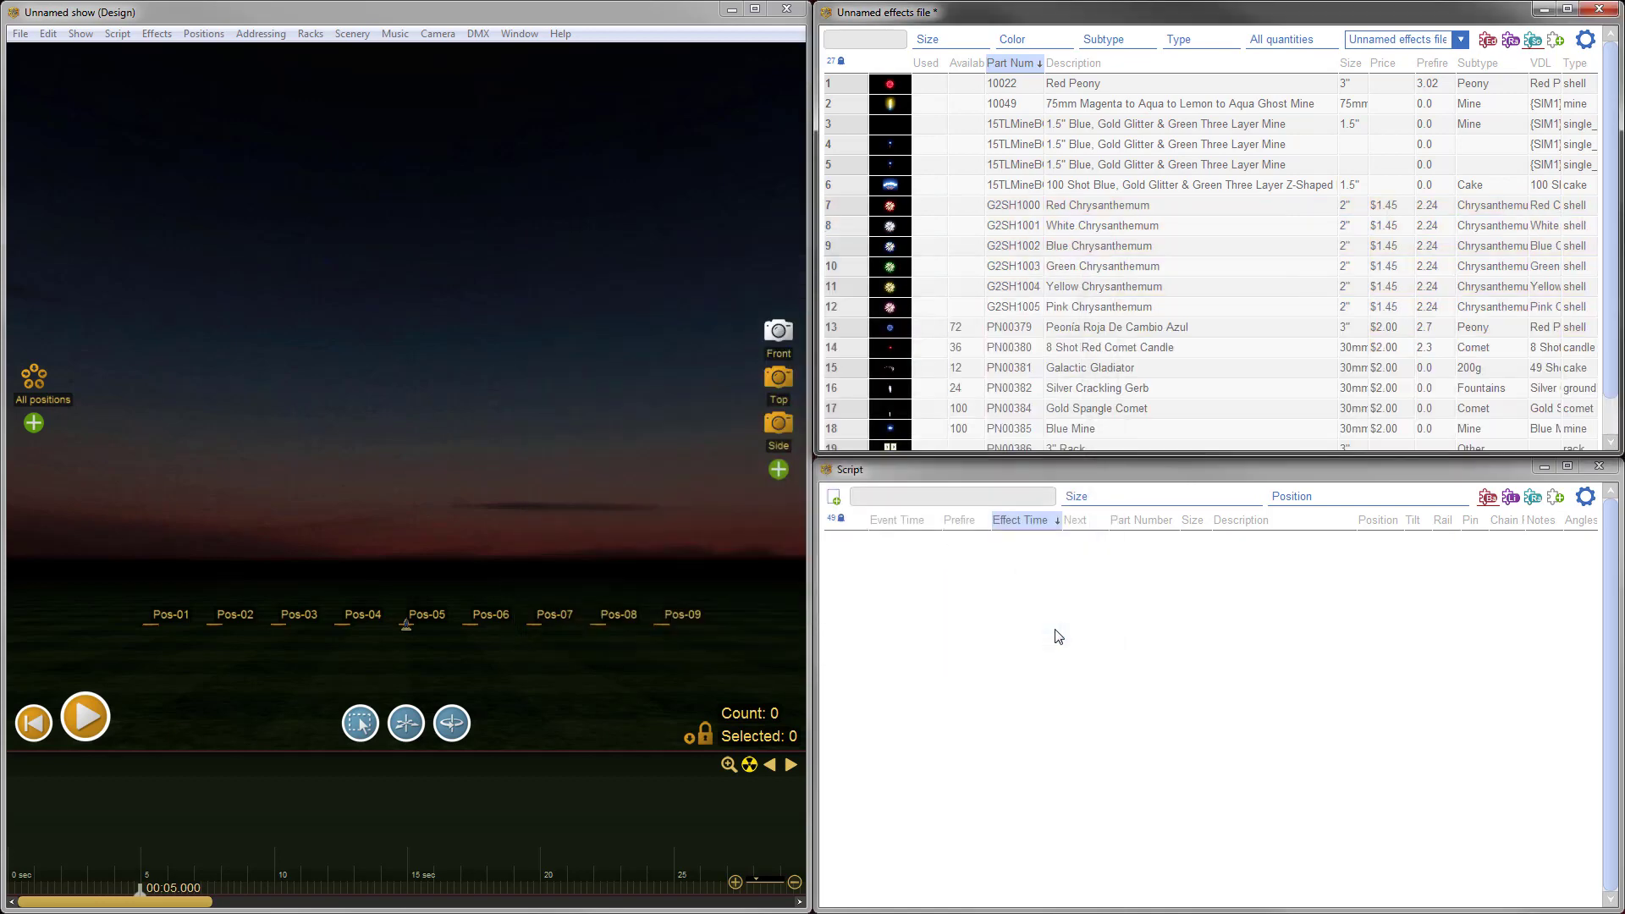
drag(1610, 205, 1605, 245)
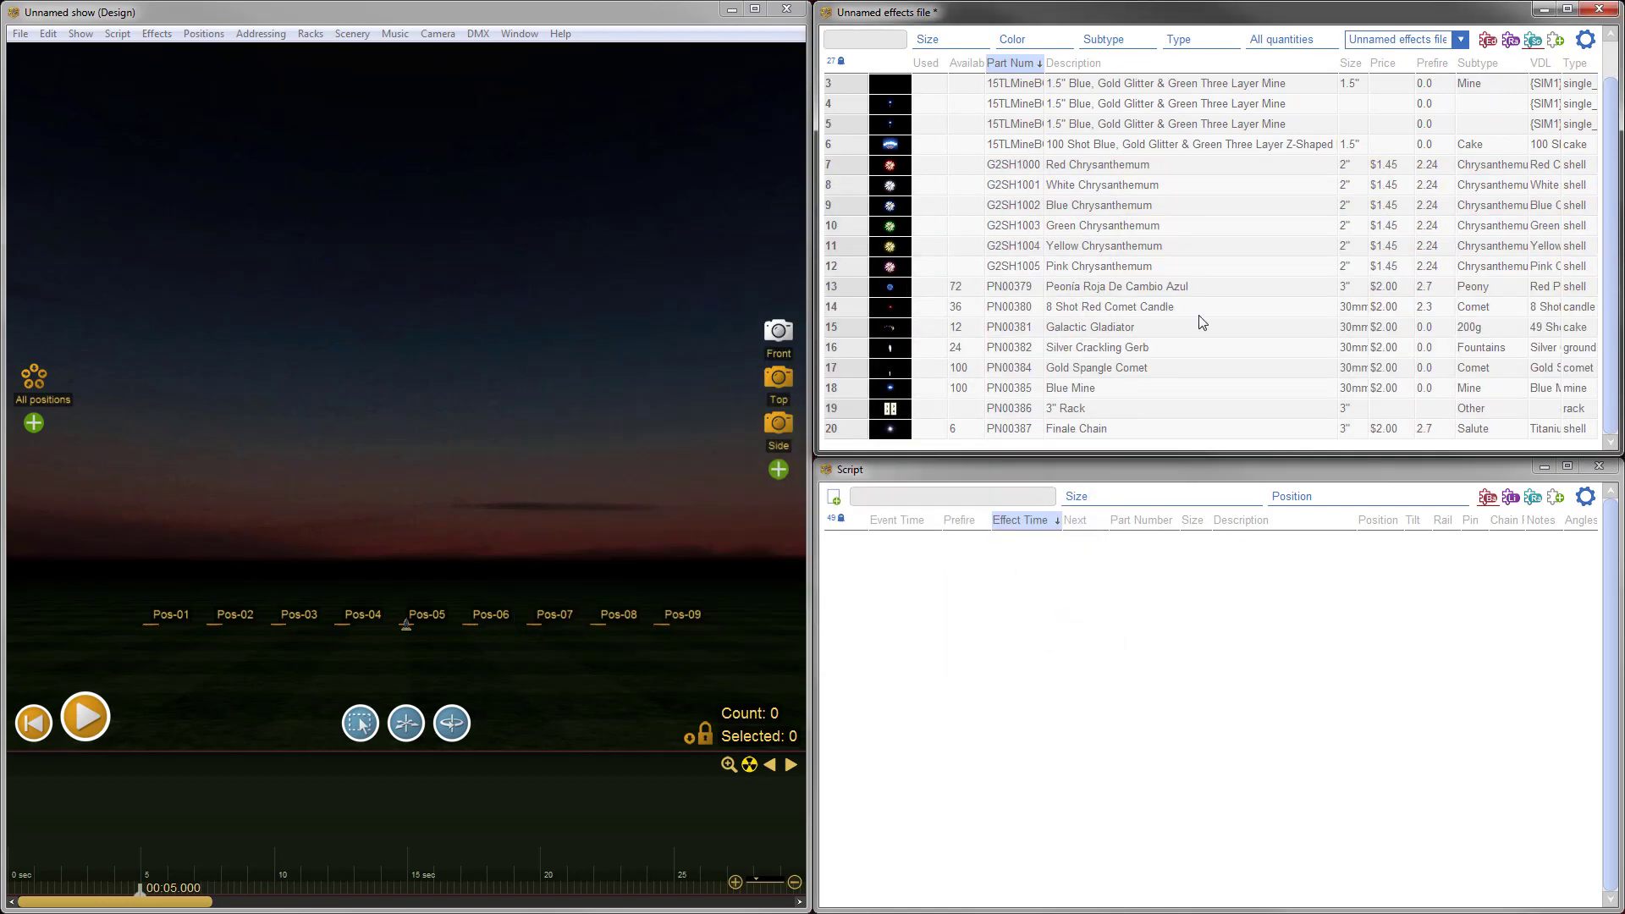
Step: Review the newly imported effects in rows 13 to 20 of the Unnamed effects file
drag(855, 296, 864, 423)
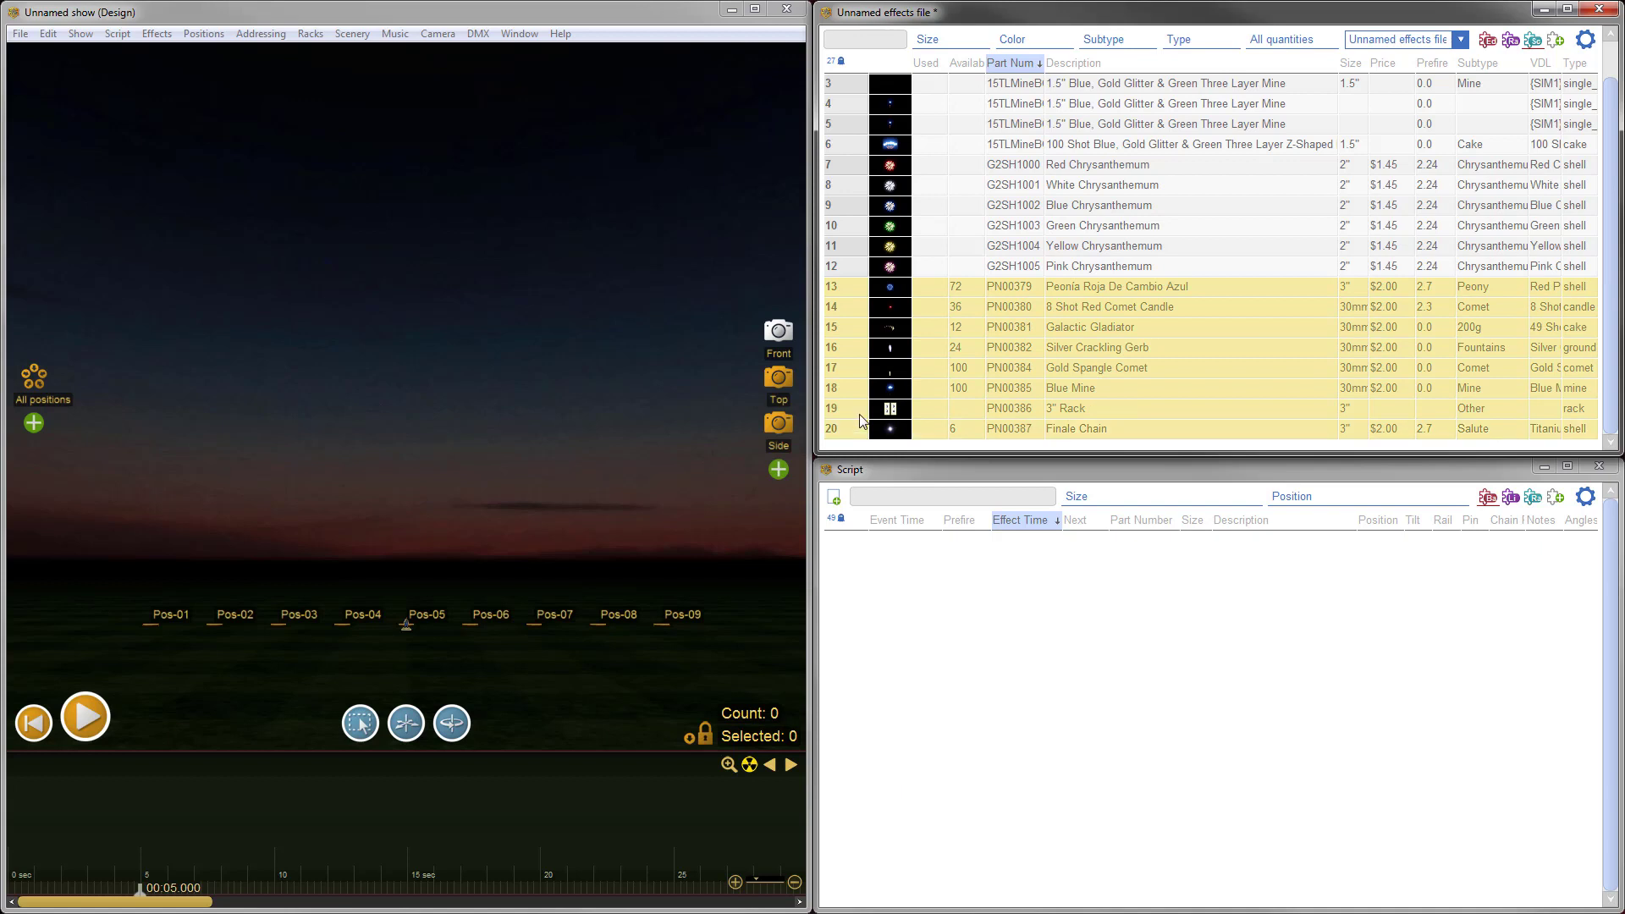
click(1210, 327)
scroll(1210, 326, up, 1)
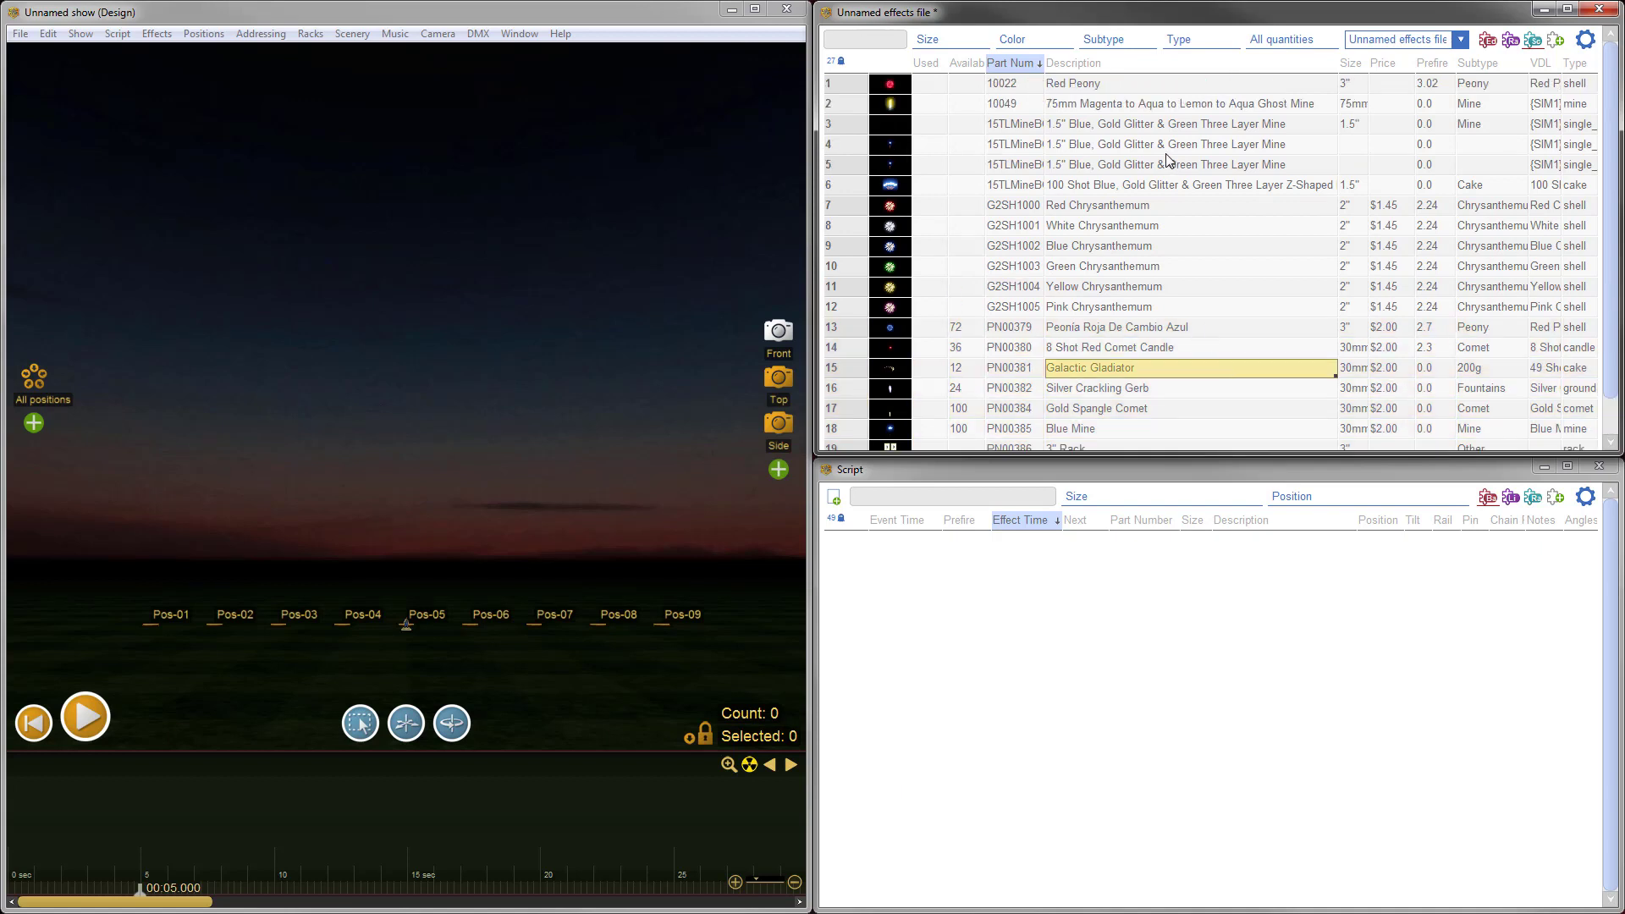
Step: Save the Unnamed effects file in FDB format as My Offline Effect File in the Demo folder
click(22, 36)
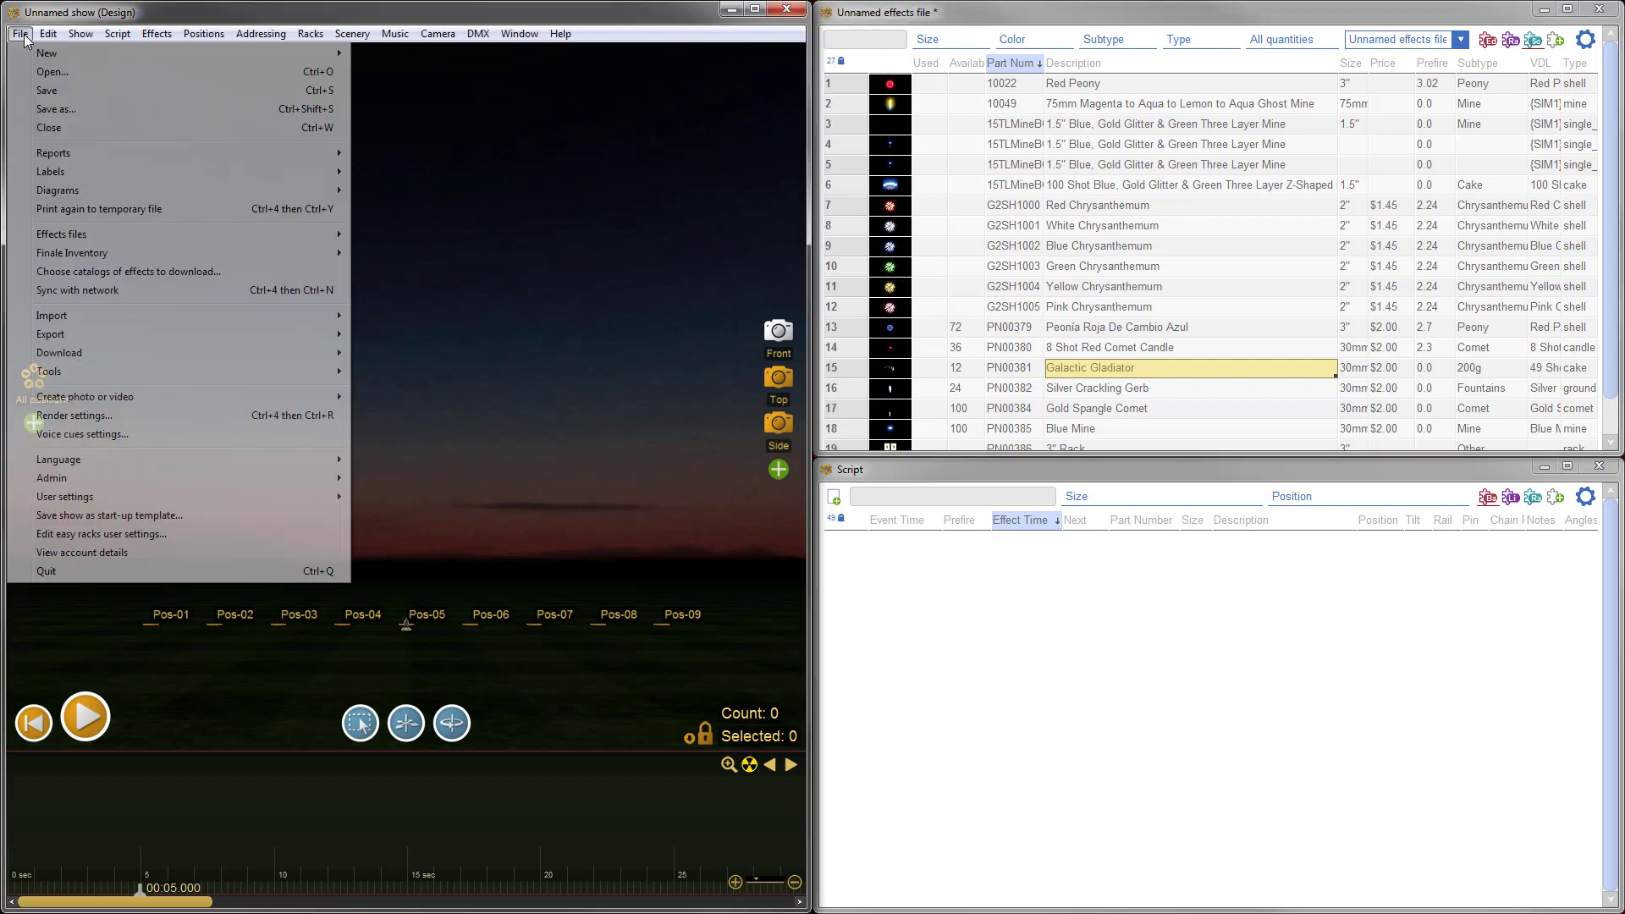
mouse_move(96, 240)
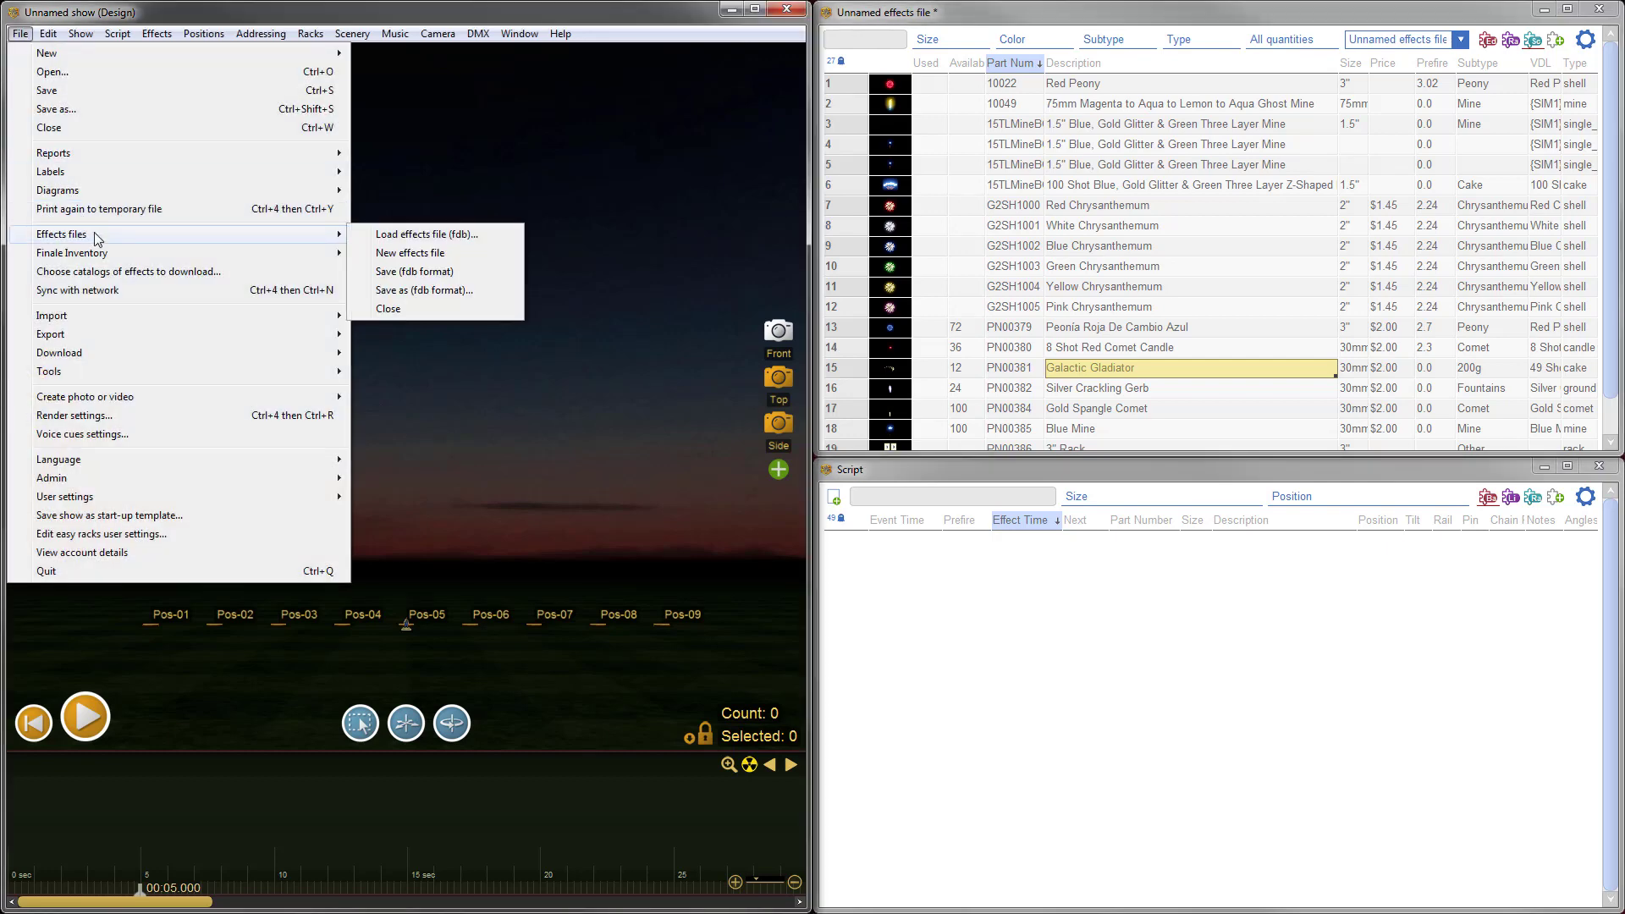
click(425, 276)
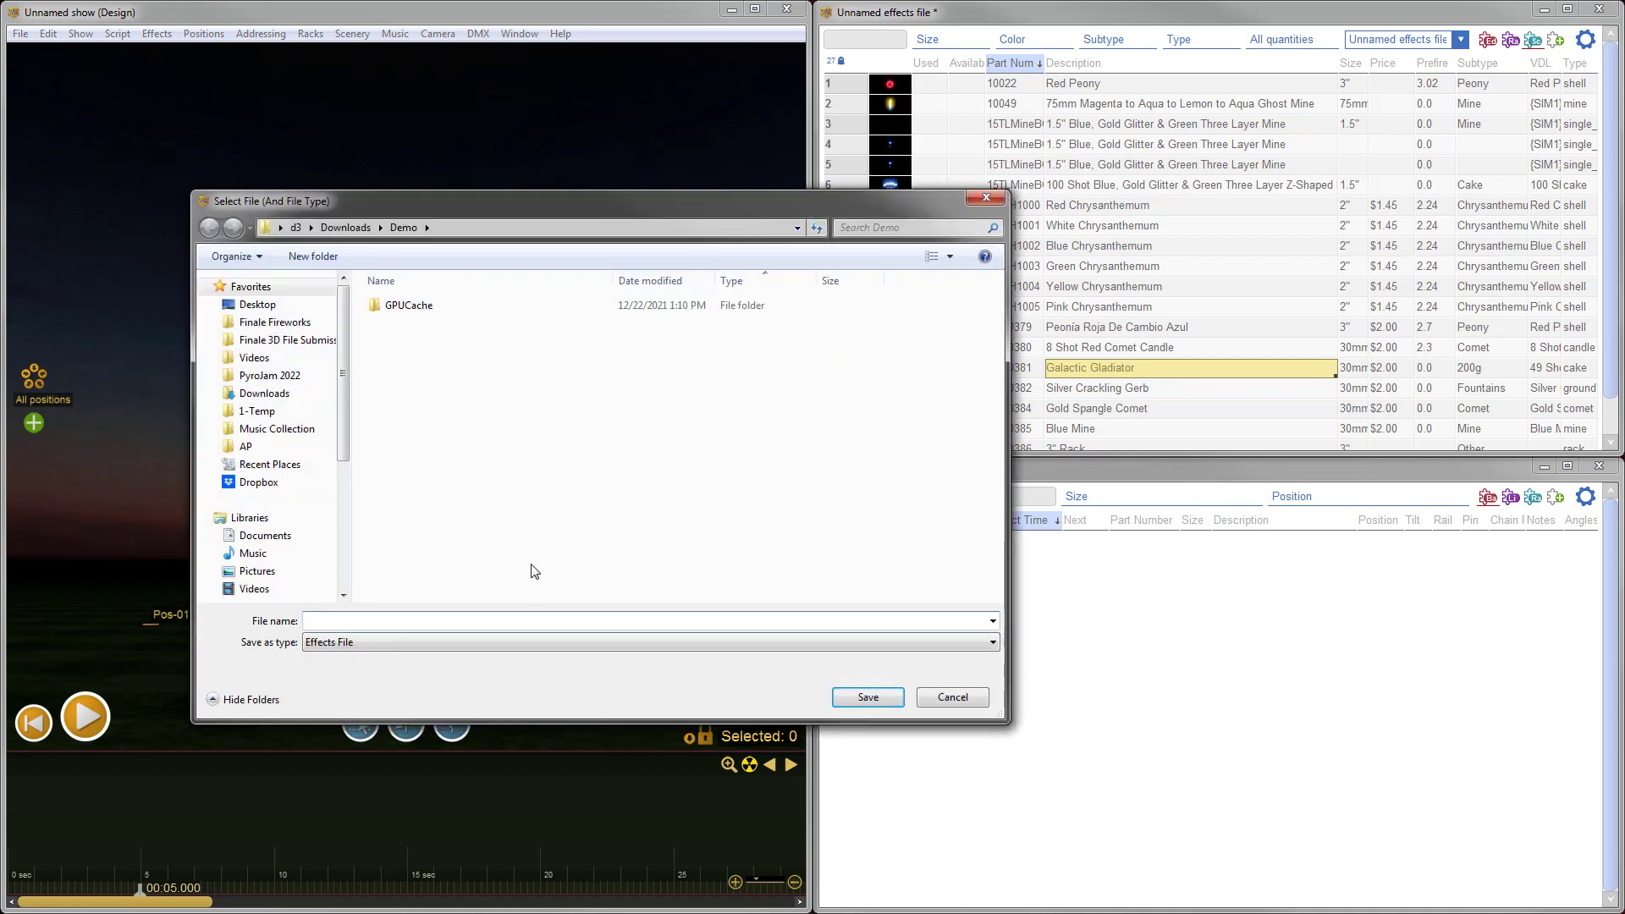
text(My Offline Effect FIle)
key(BackSpace)
key(BackSpace)
text(ile)
click(857, 701)
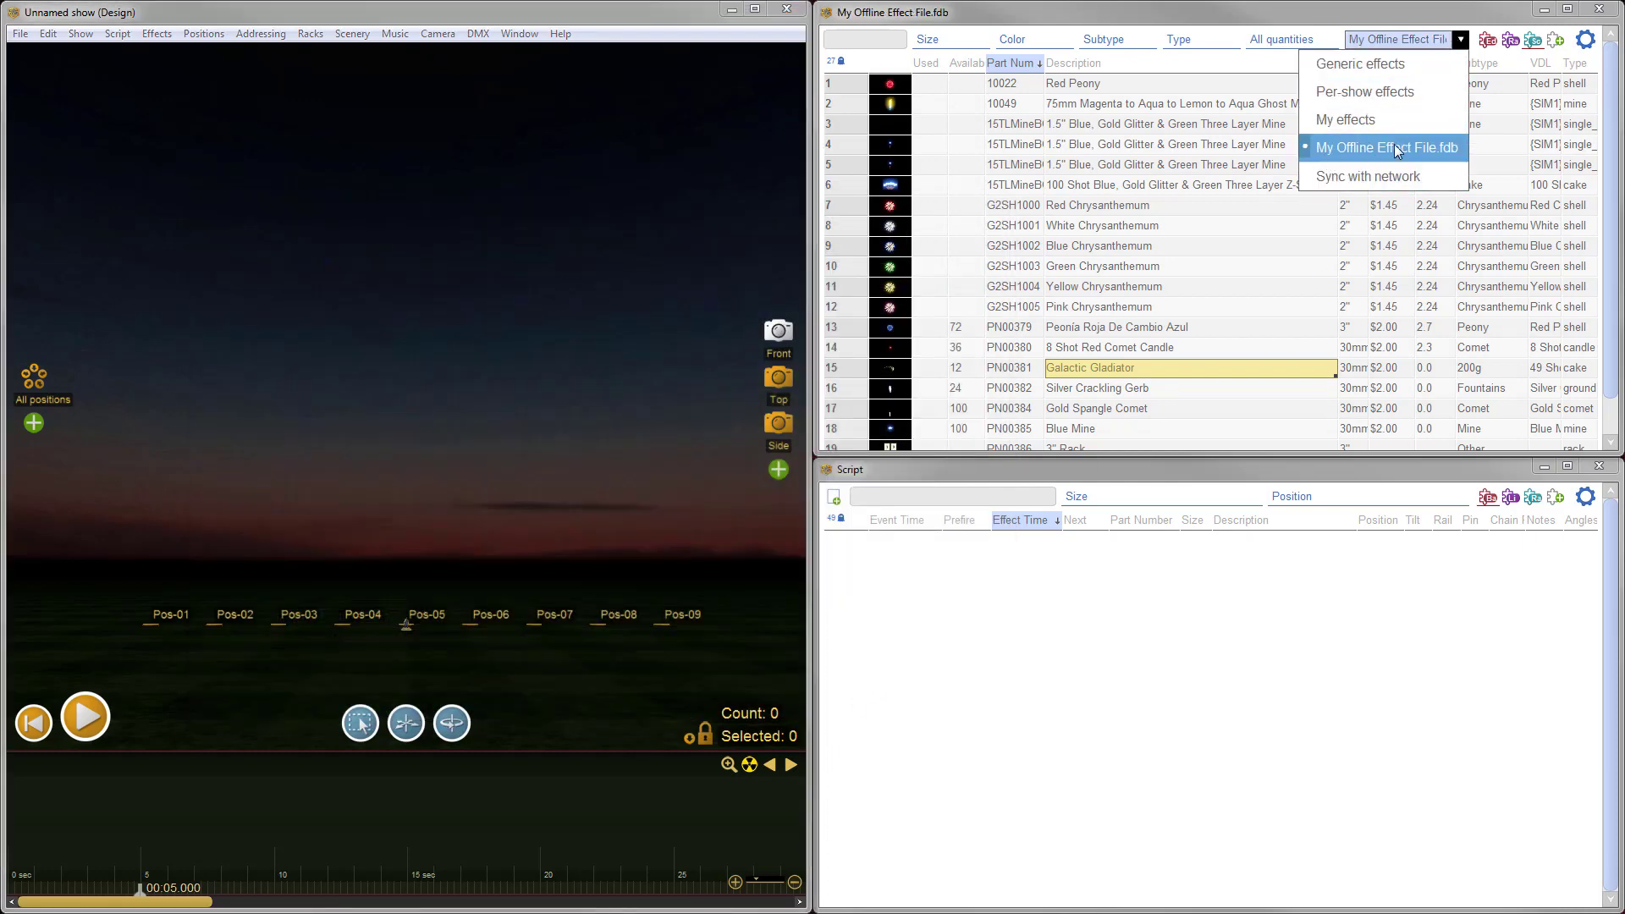
click(689, 273)
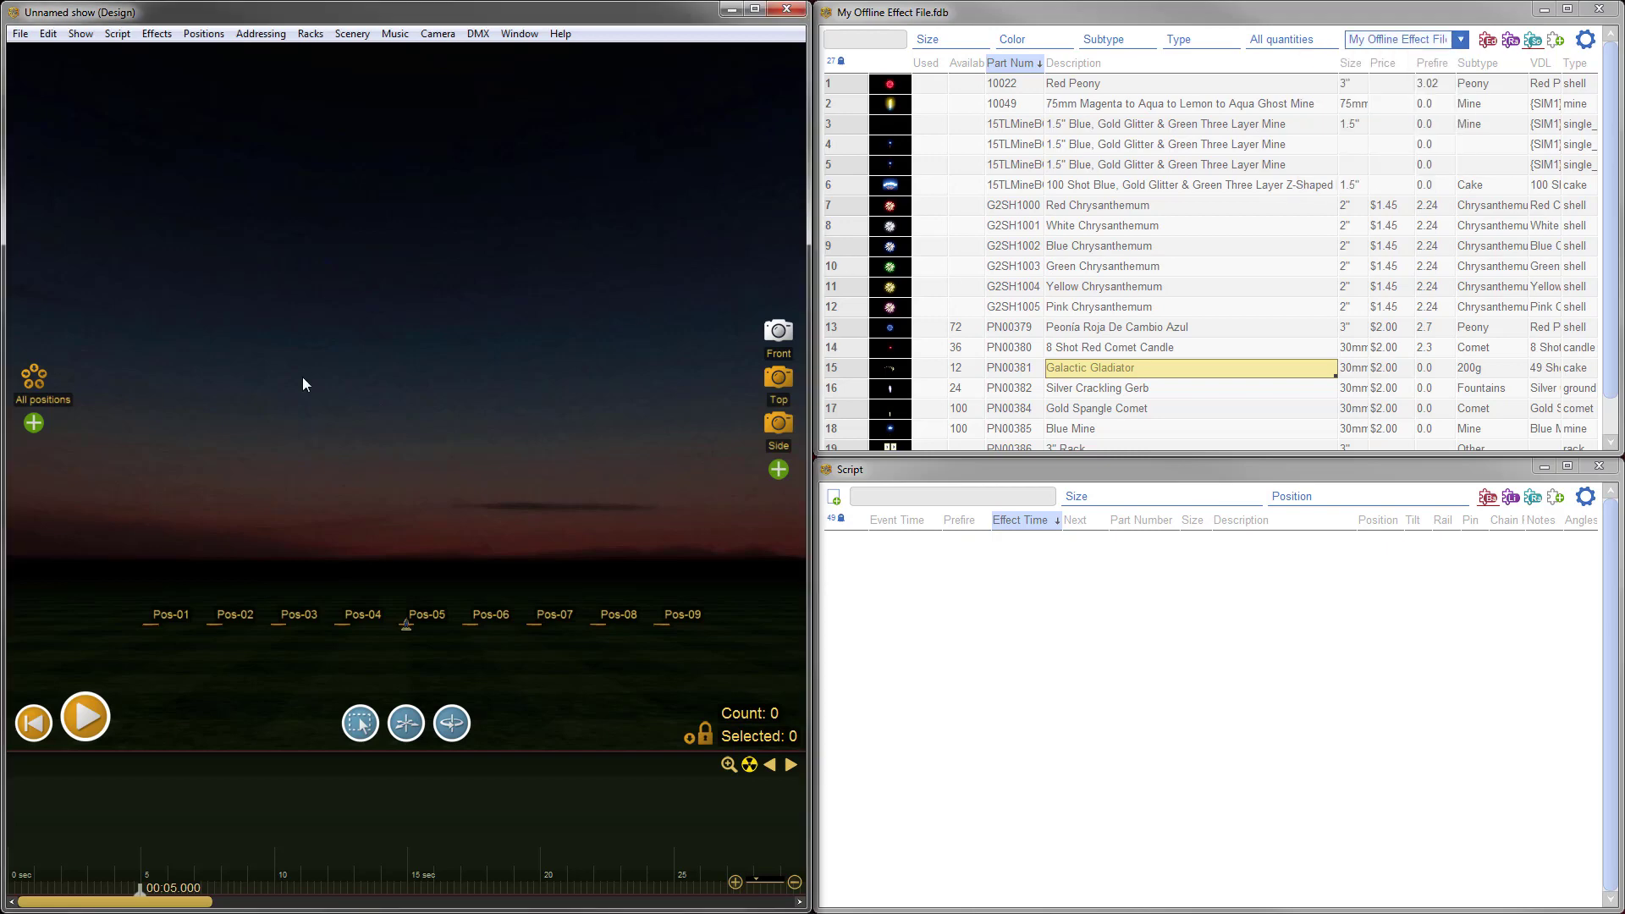
Step: Switch to Windows Explorer and inspect the saved My Offline Effect File.fdb in the Demo folder
key(alt+Tab)
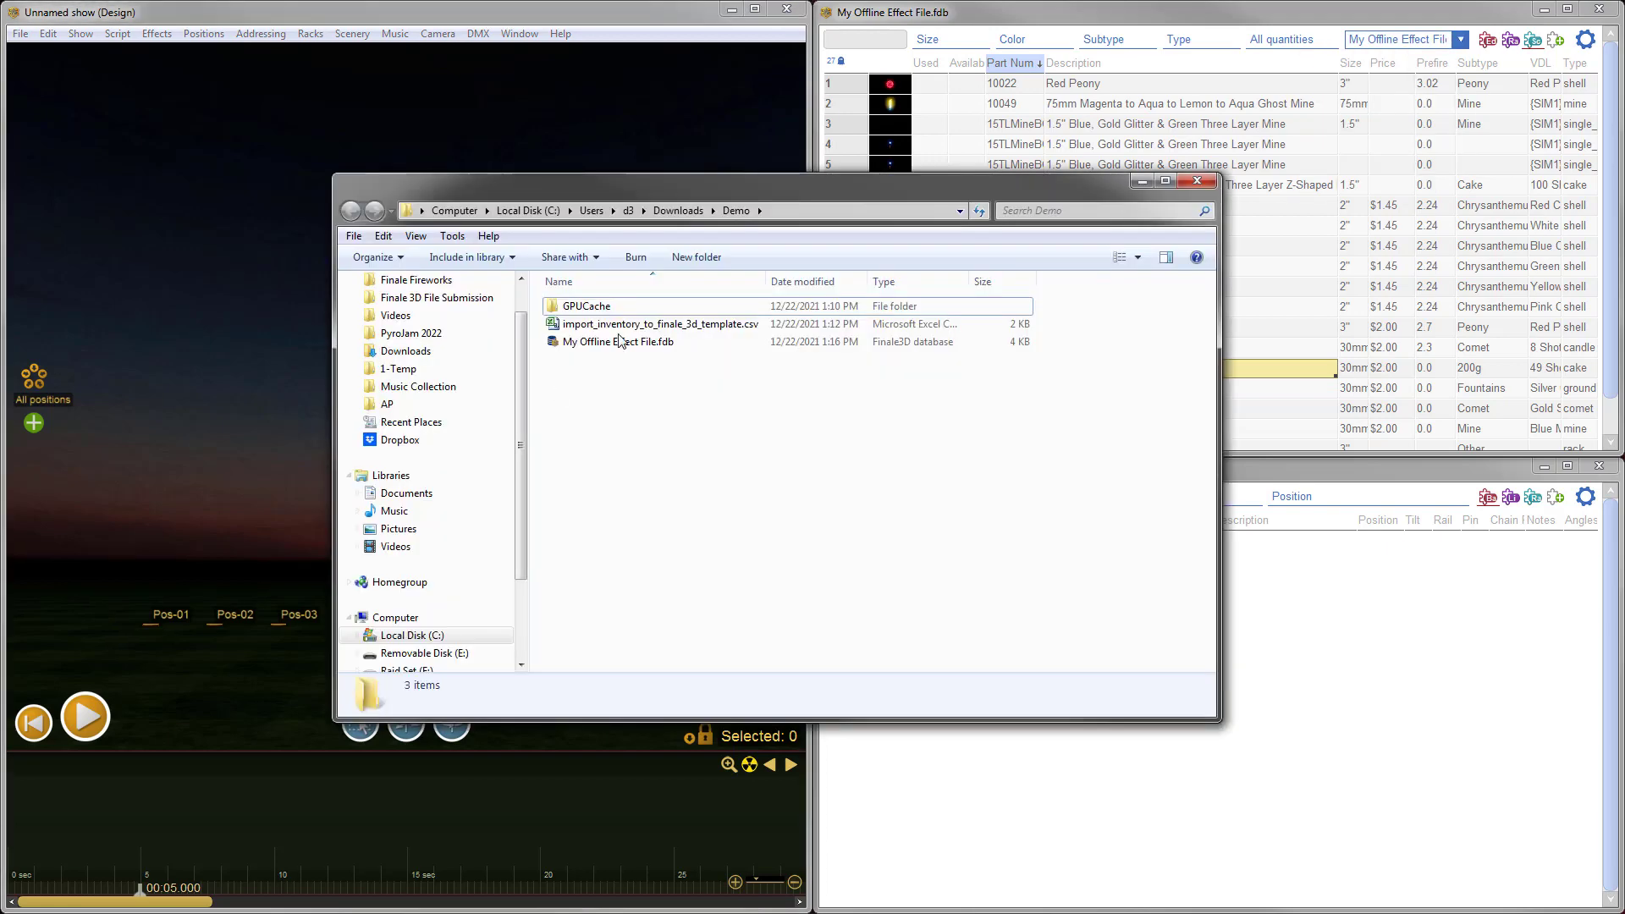
click(645, 344)
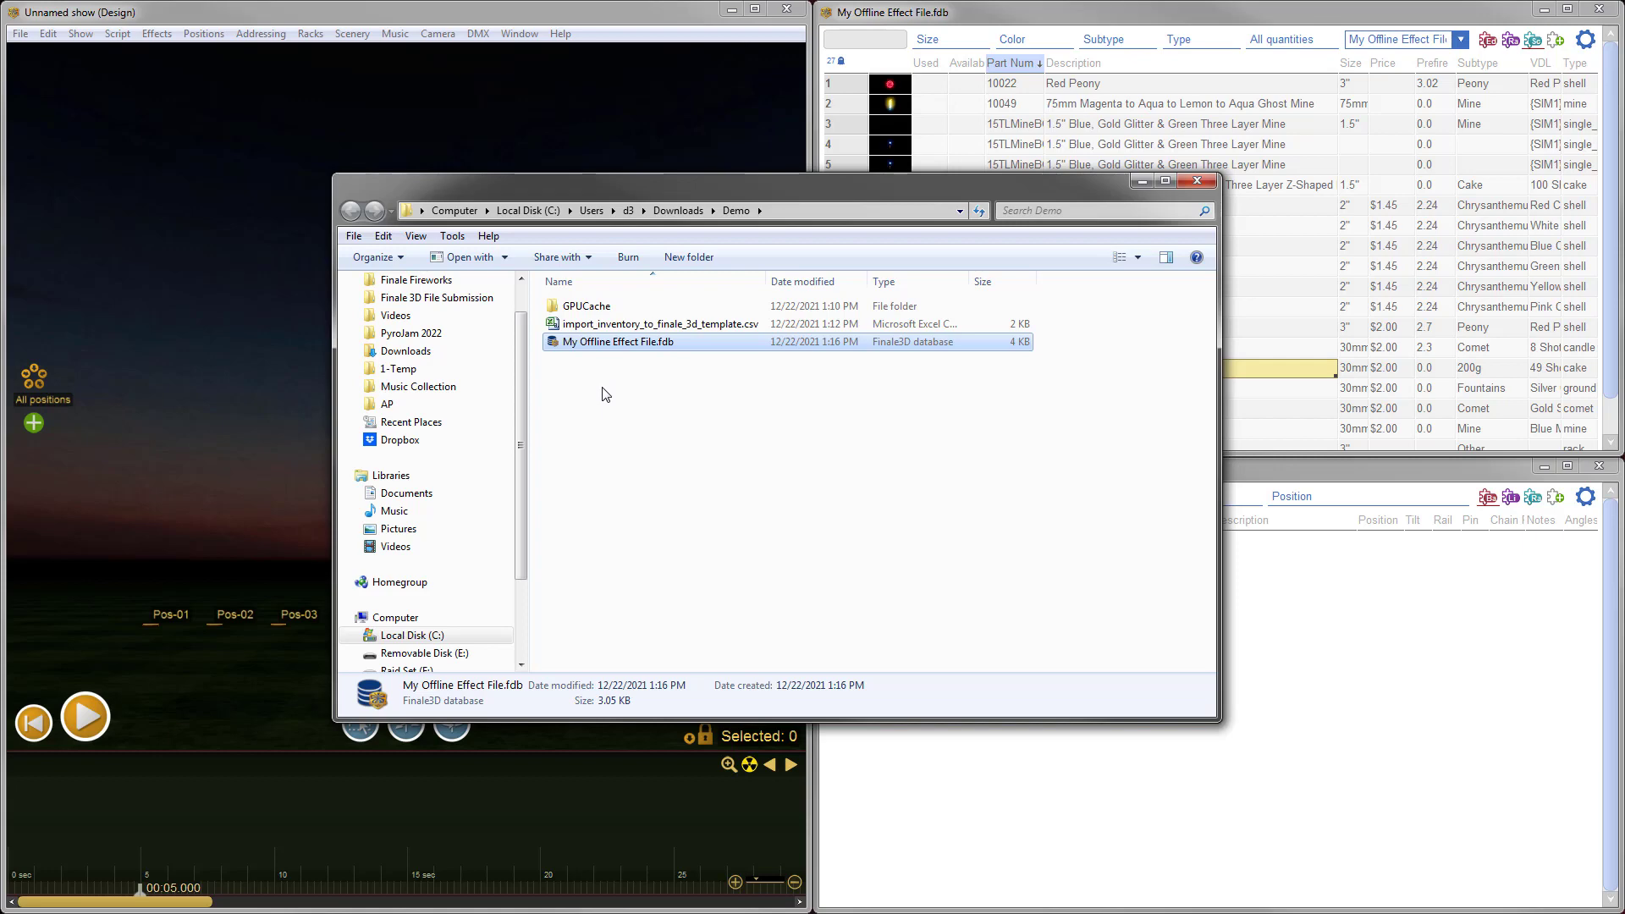
double_click(630, 357)
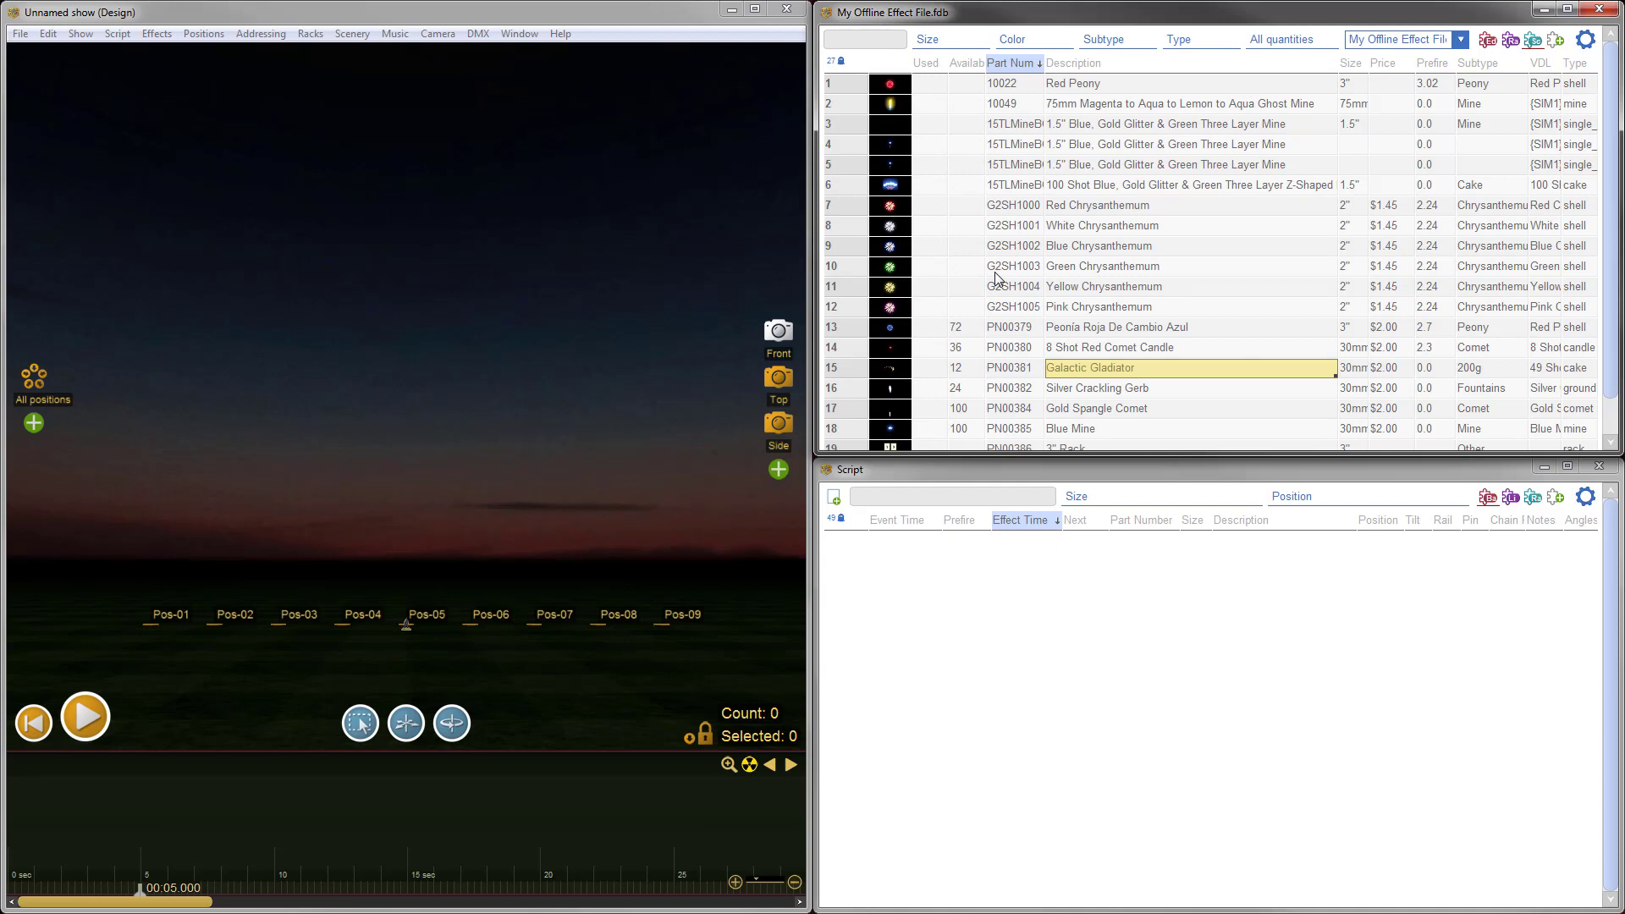
Step: Choose My Offline Effect File.fdb as the displayed effects collection and close that effects file
click(1444, 42)
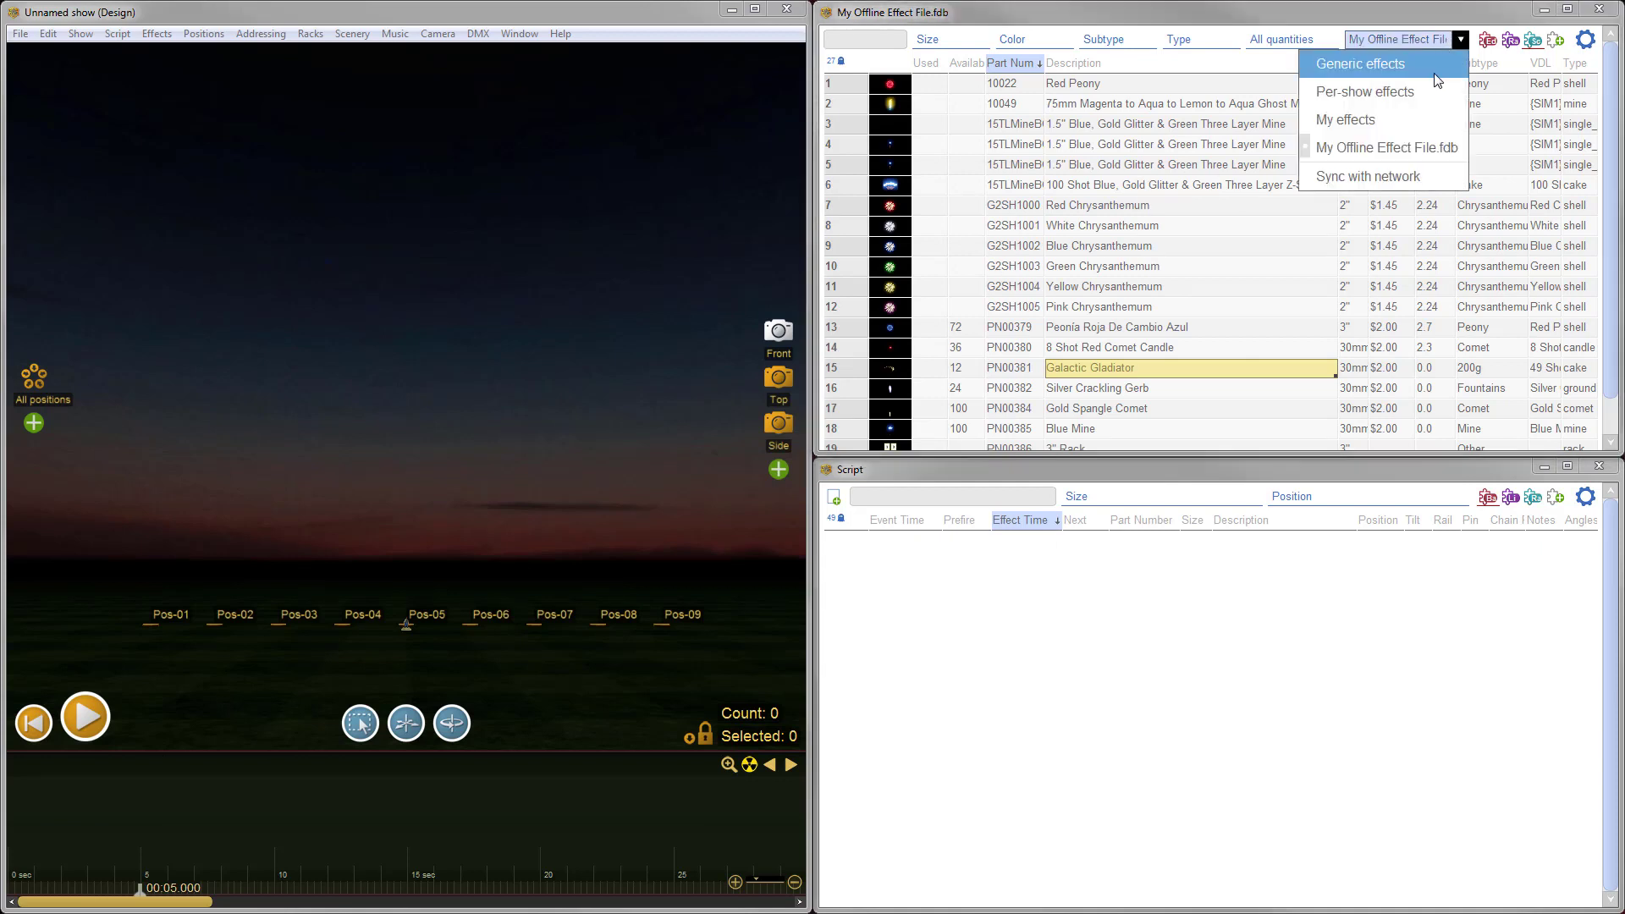
click(1393, 150)
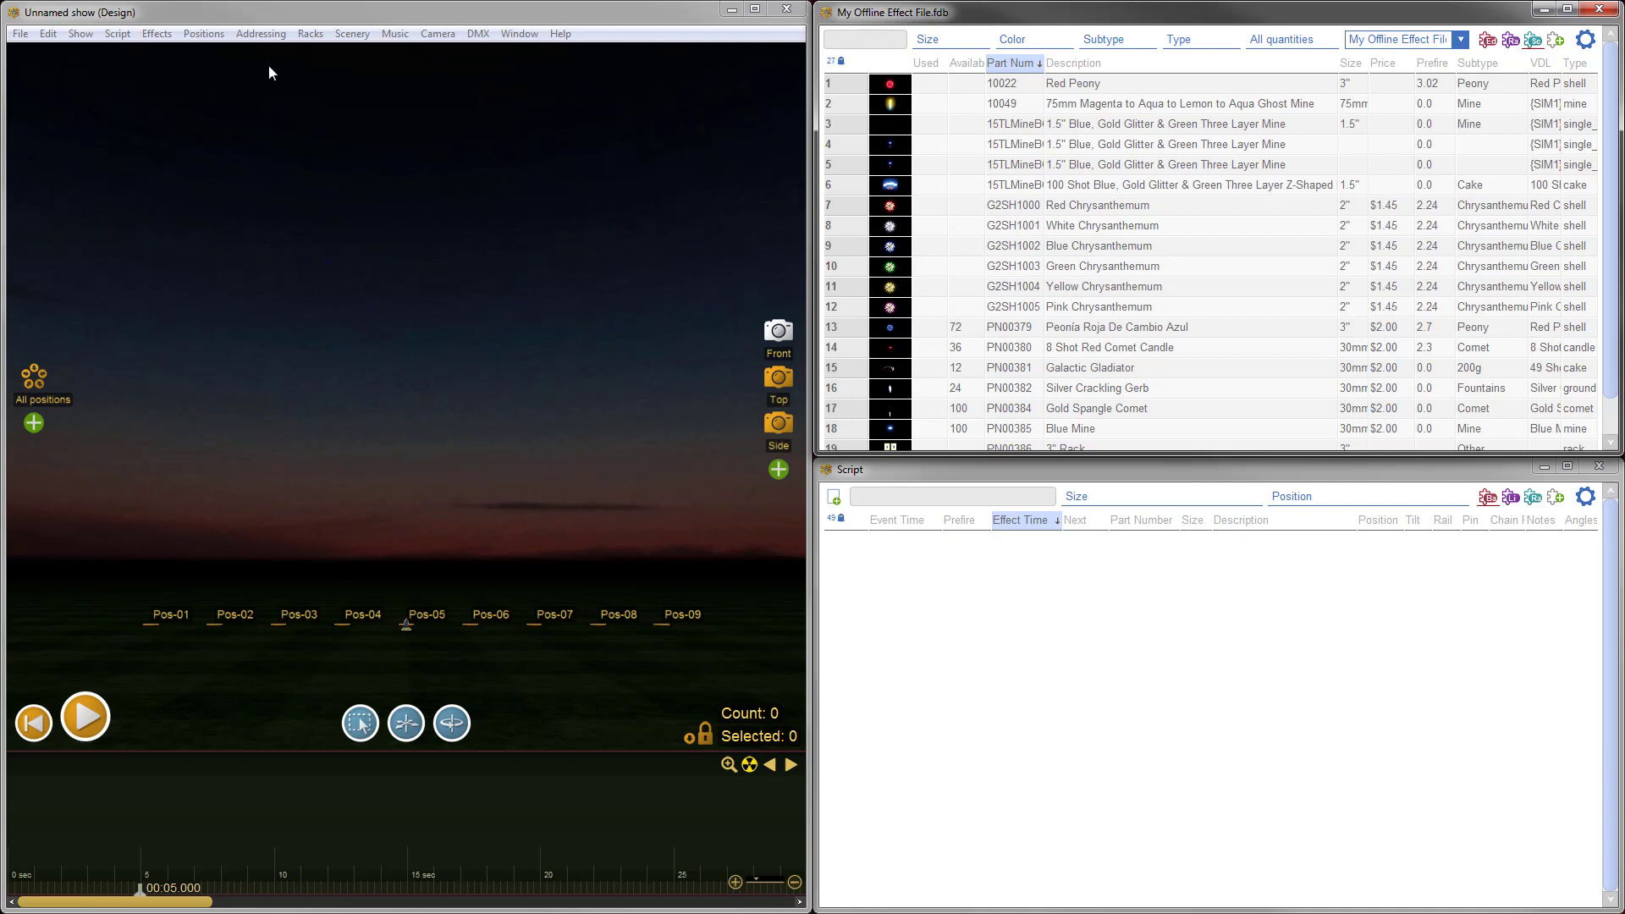
click(28, 35)
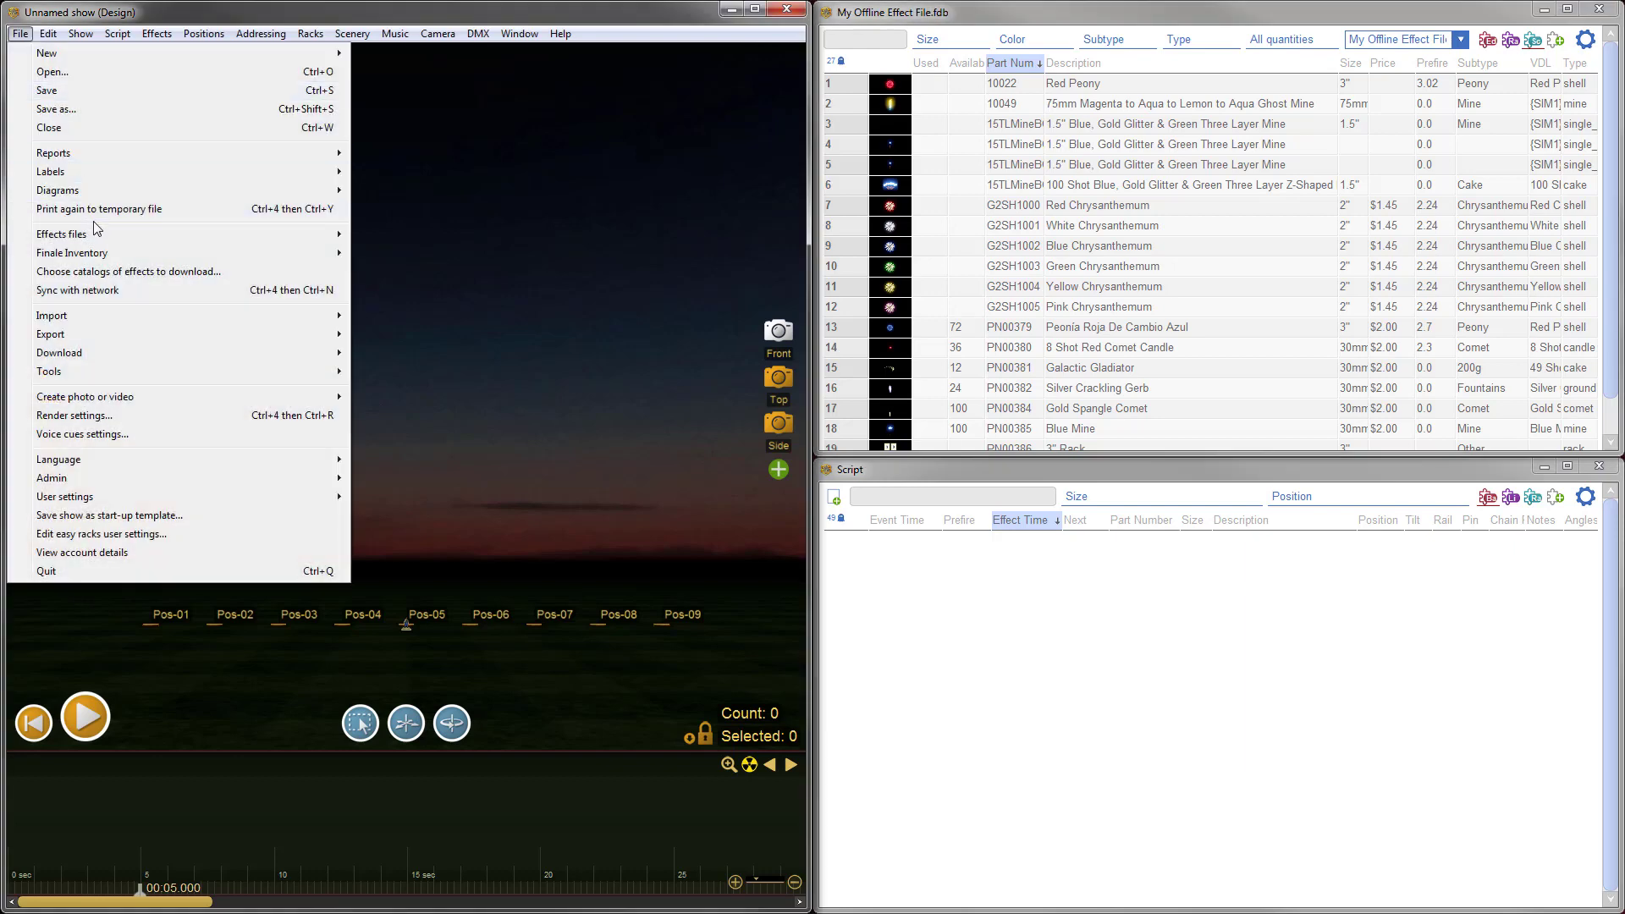
mouse_move(169, 235)
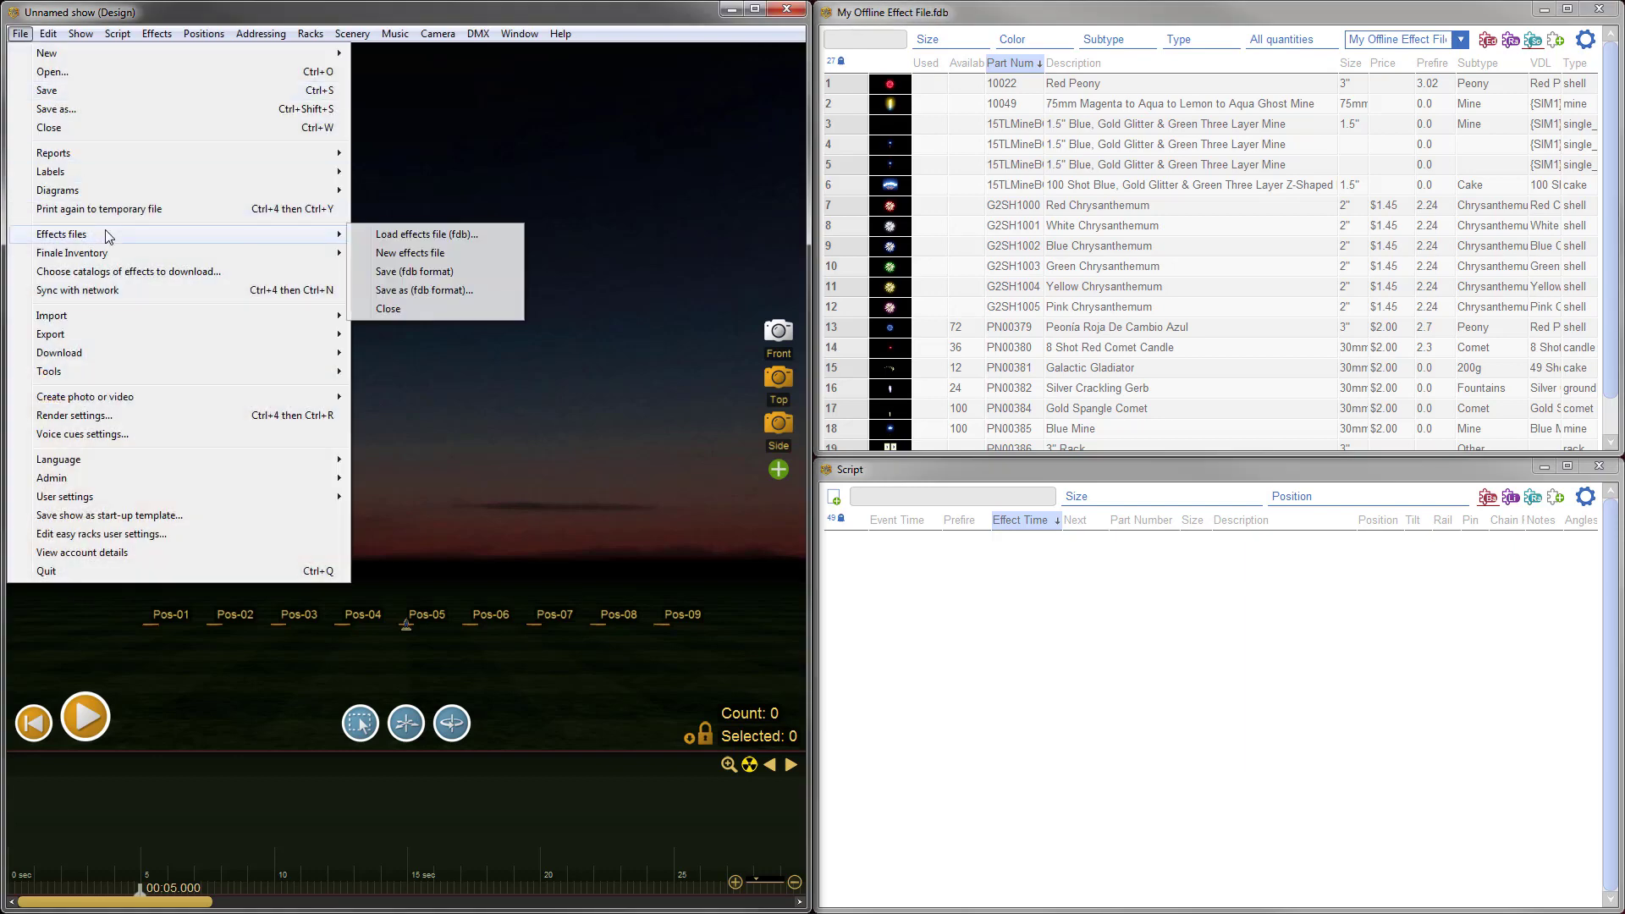
click(446, 313)
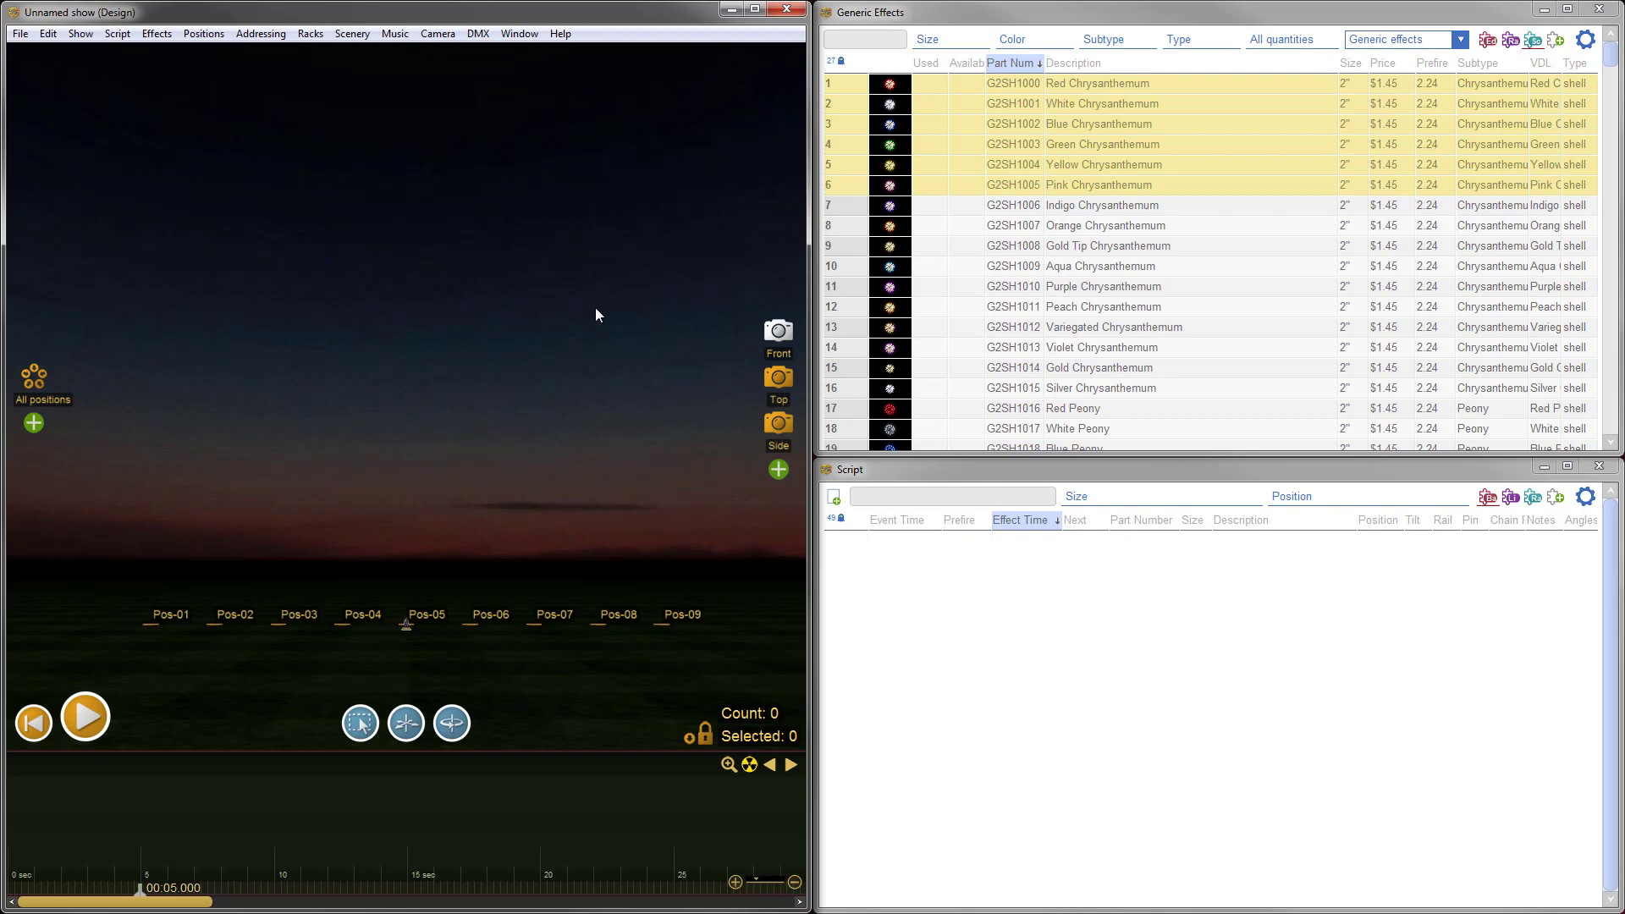
Step: Load the effects file My Offline Effect File.fdb from the Demo folder
click(21, 36)
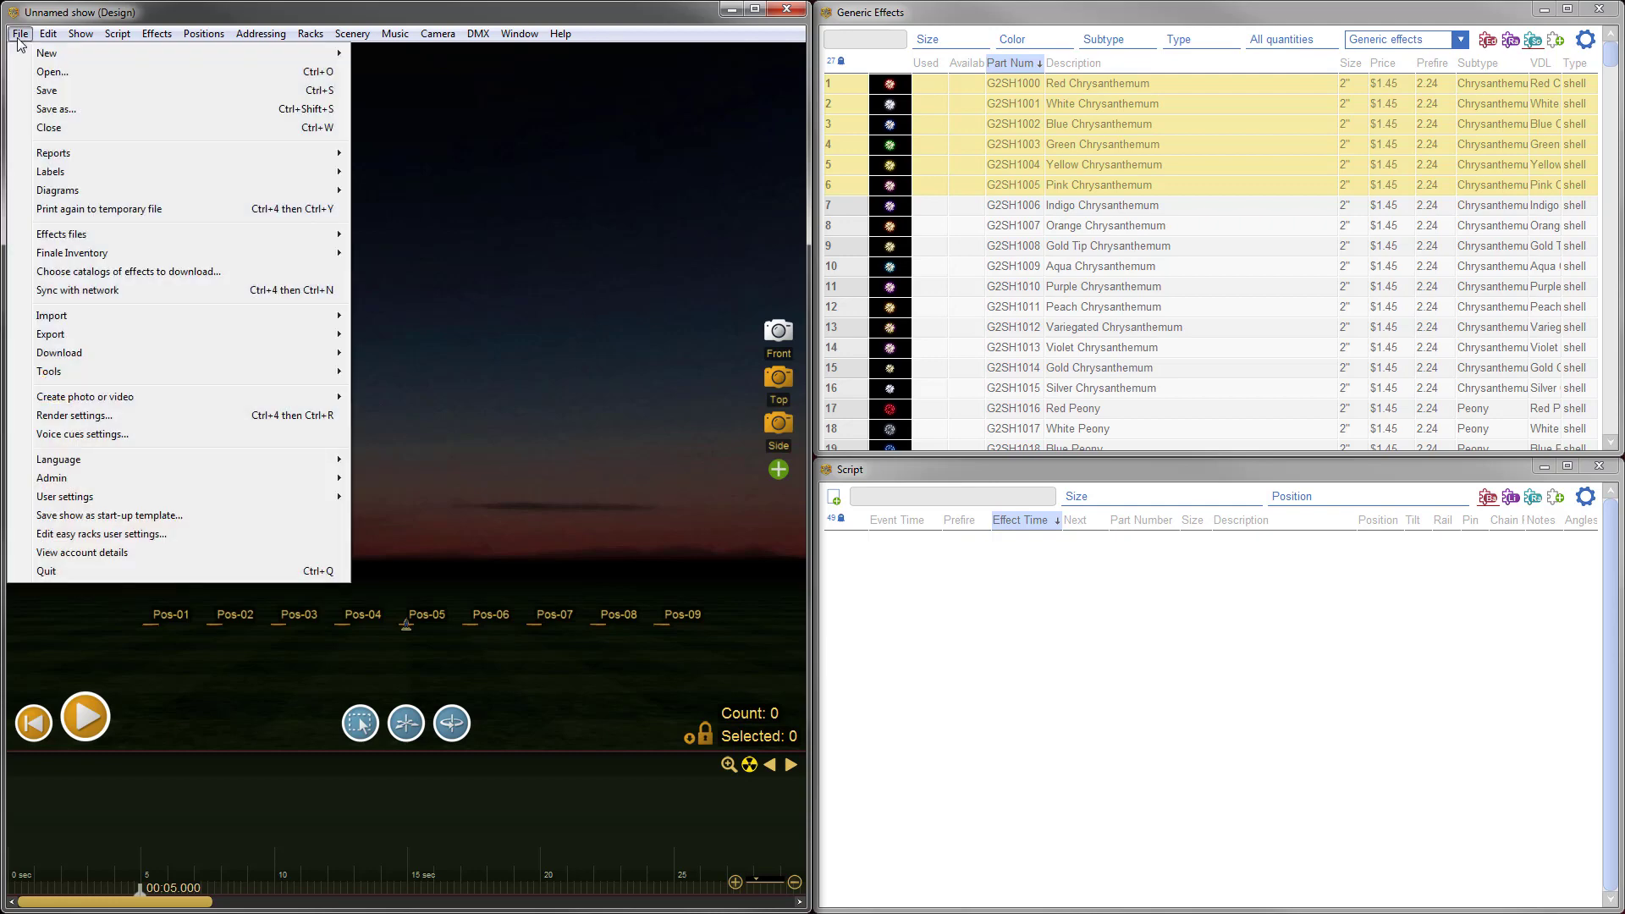
mouse_move(102, 237)
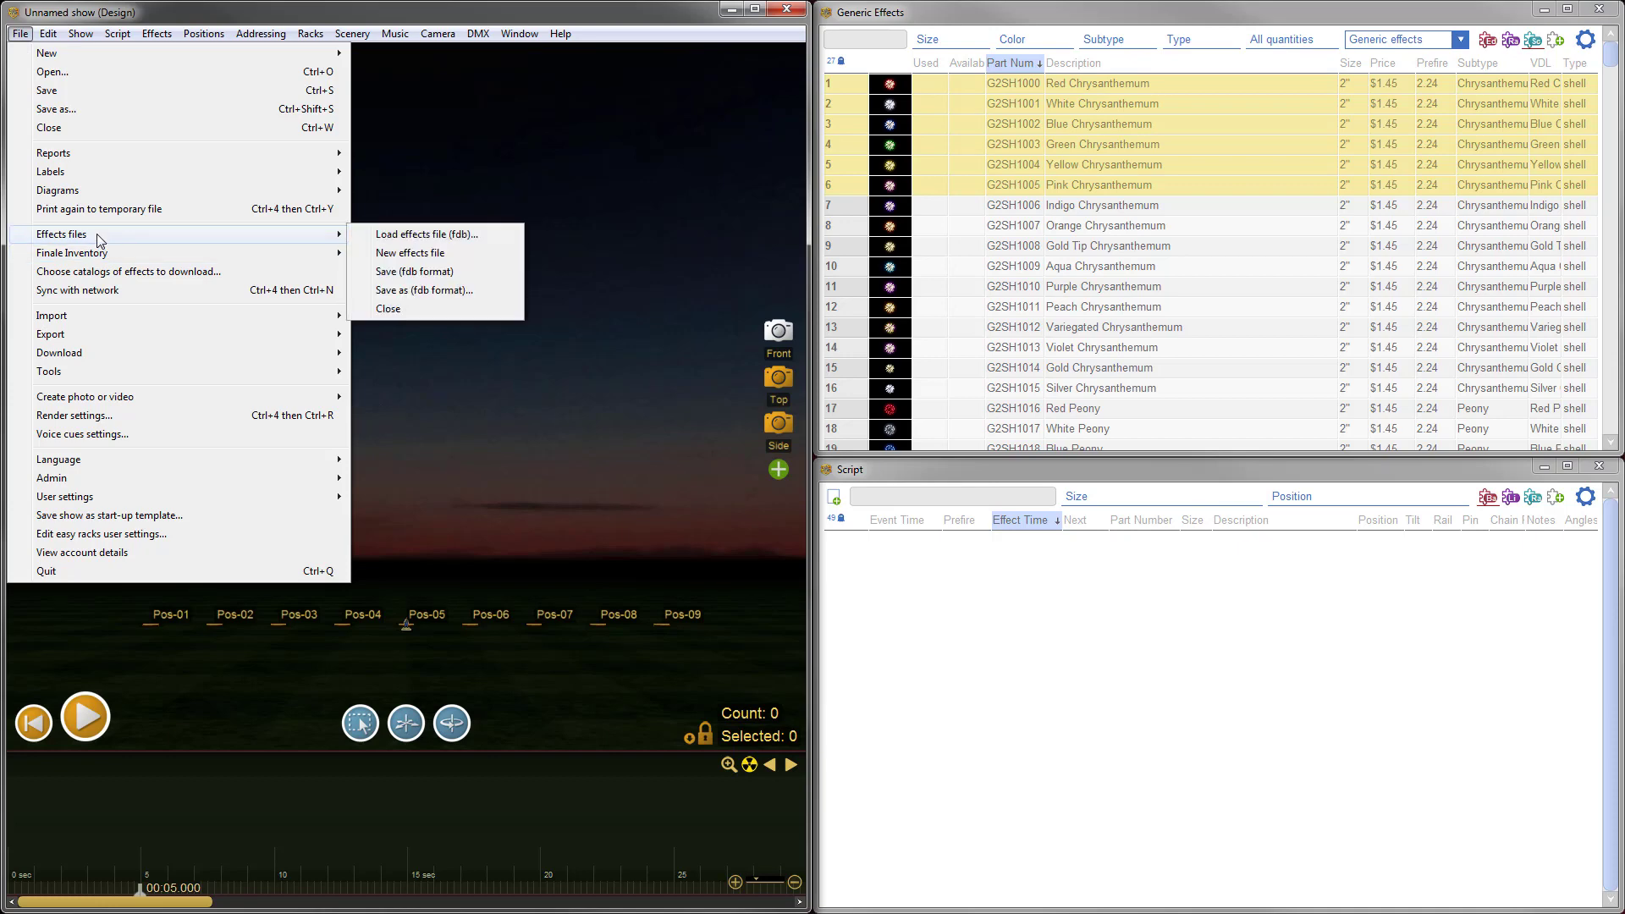
click(425, 237)
click(441, 324)
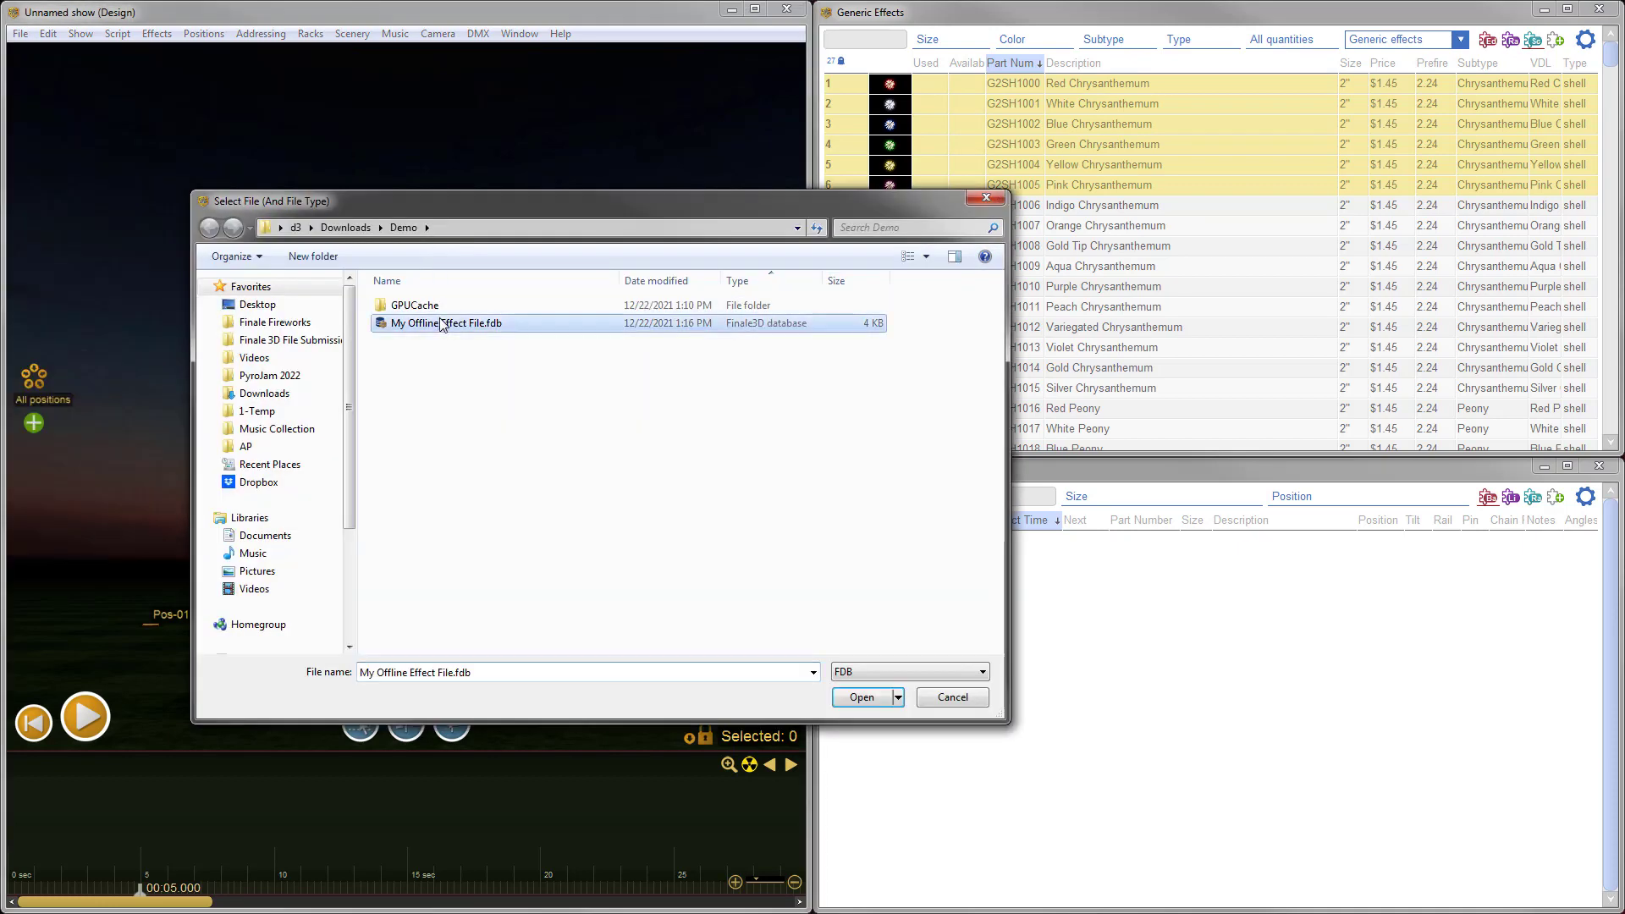
click(886, 699)
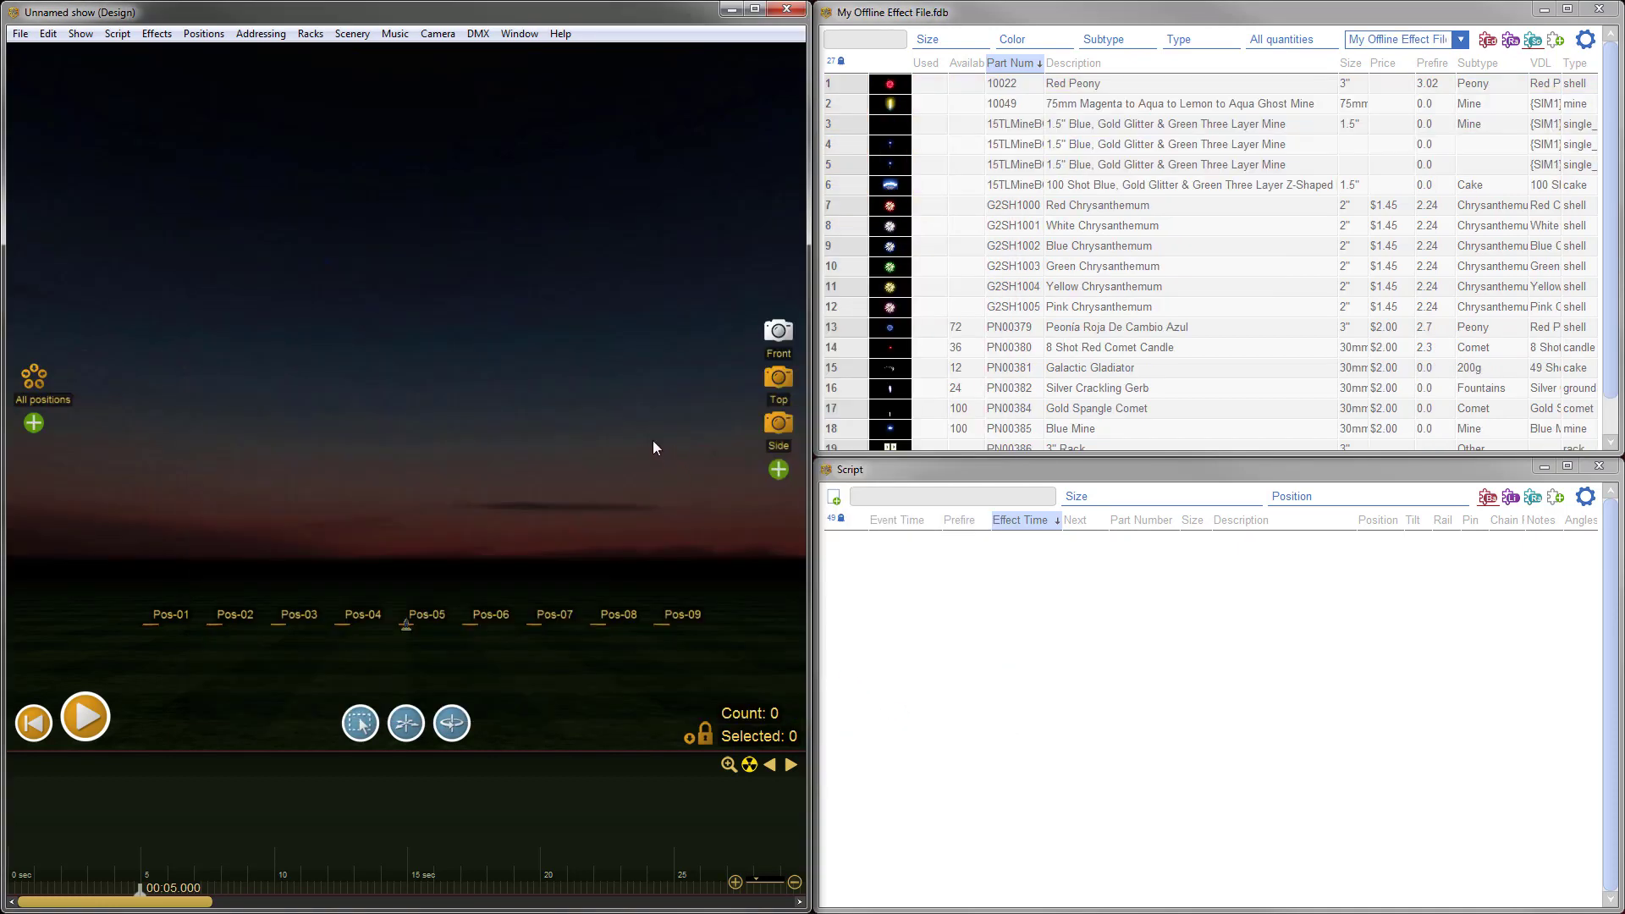